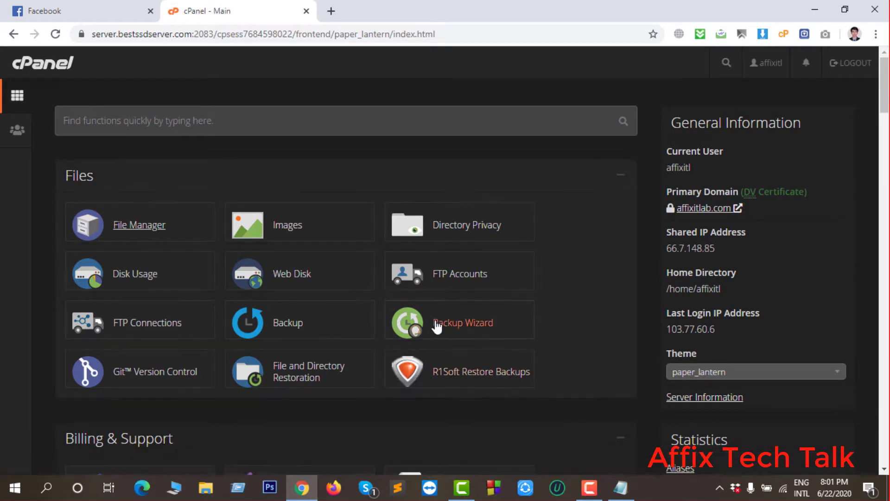
Scroll the cPanel home page to the Databases section and open MySQL Databases.
{"action": "scroll", "coordinate": [371, 278], "scroll_direction": "down", "scroll_amount": 5}
{"action": "scroll", "coordinate": [371, 277], "scroll_direction": "down", "scroll_amount": 4}
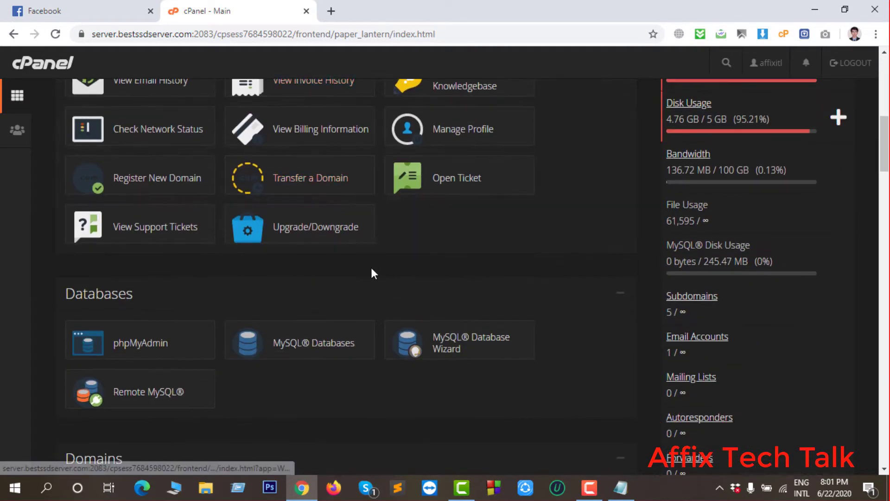
{"action": "scroll", "coordinate": [330, 375], "scroll_direction": "up", "scroll_amount": 10}
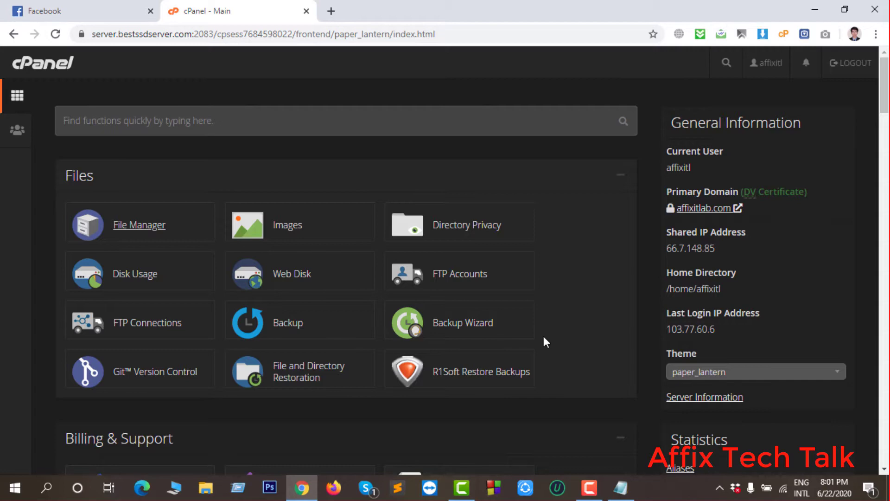
{"action": "scroll", "coordinate": [486, 346], "scroll_direction": "down", "scroll_amount": 10}
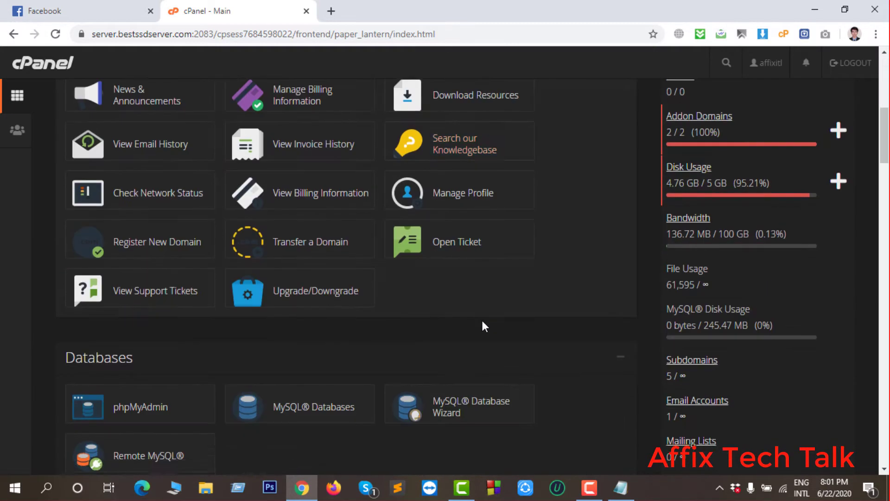
{"action": "left_click", "coordinate": [320, 216]}
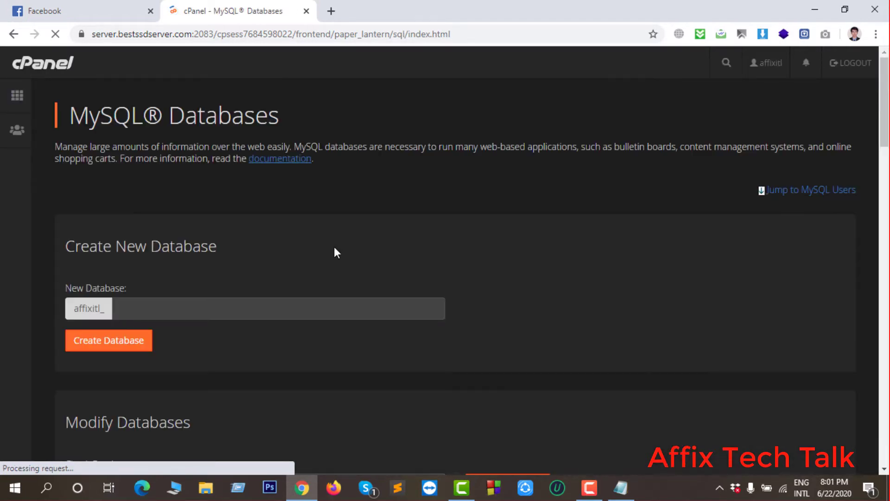
Scroll the MySQL Databases page to review its forms and the existing affixitl_aitl database.
{"action": "scroll", "coordinate": [328, 282], "scroll_direction": "down", "scroll_amount": 3}
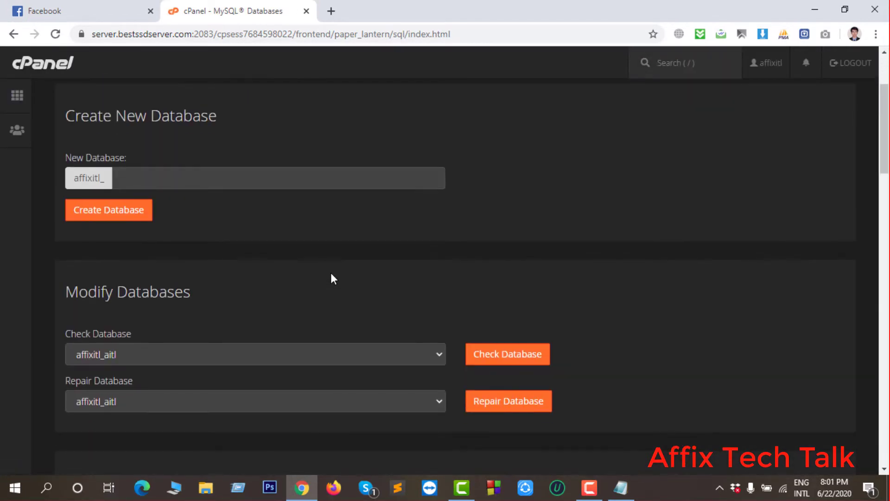
{"action": "scroll", "coordinate": [331, 278], "scroll_direction": "down", "scroll_amount": 1}
{"action": "scroll", "coordinate": [331, 278], "scroll_direction": "up", "scroll_amount": 3}
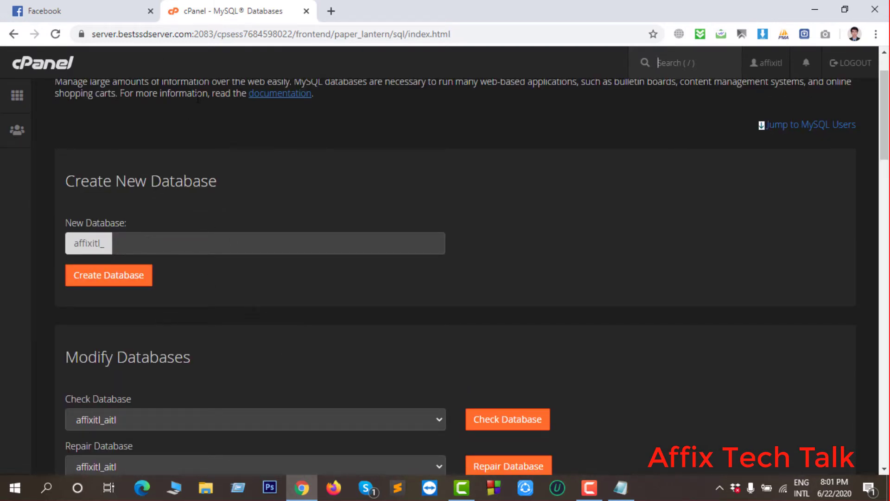
Confirm codingroot.com shows 404 Not Found in a new tab, then close the duplicate cPanel tab.
{"action": "left_click", "coordinate": [332, 11]}
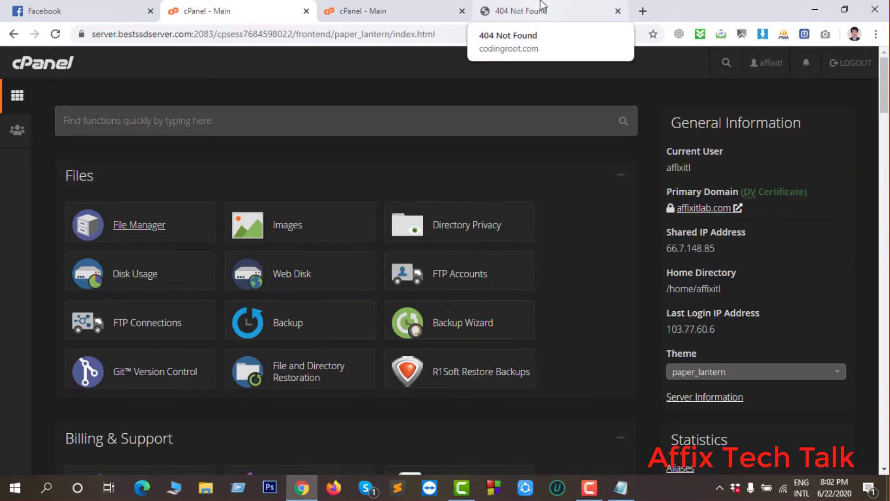
{"action": "left_click", "coordinate": [541, 8]}
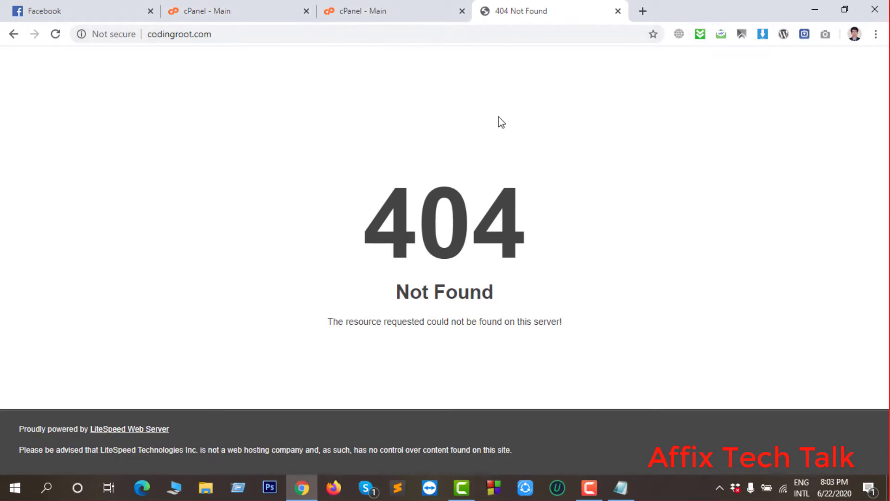
{"action": "left_click", "coordinate": [239, 6]}
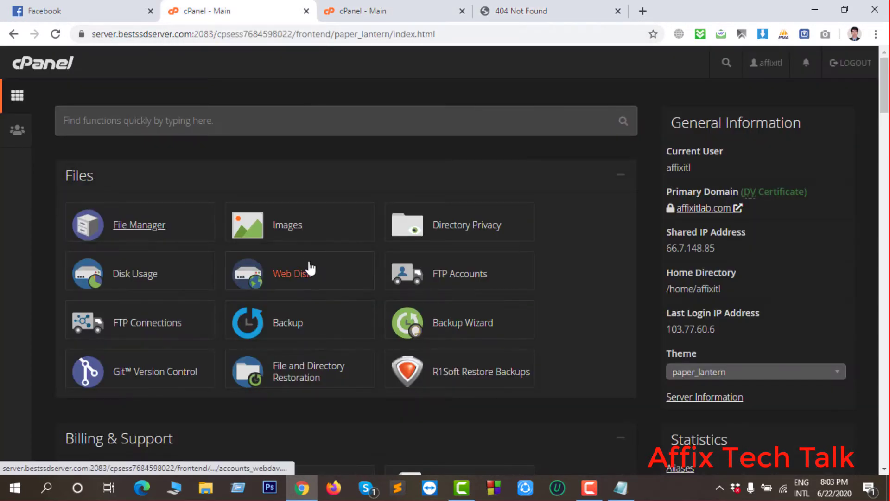
{"action": "left_click", "coordinate": [405, 6]}
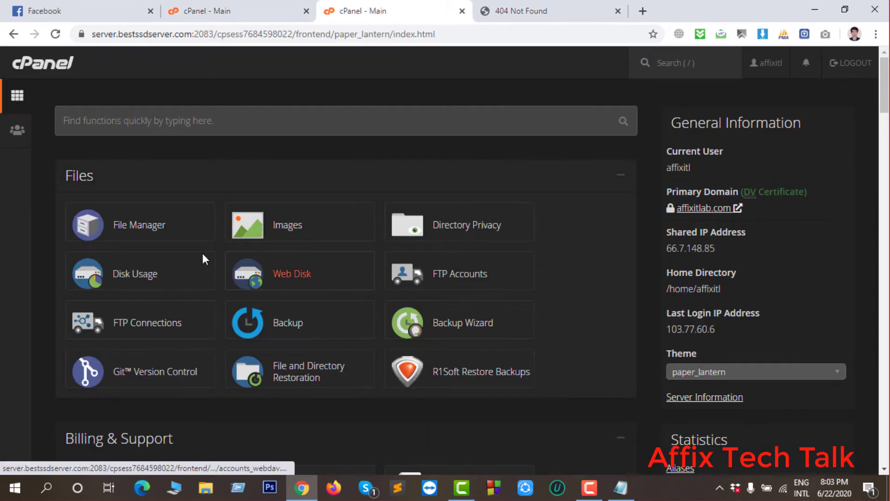
{"action": "left_click", "coordinate": [462, 11]}
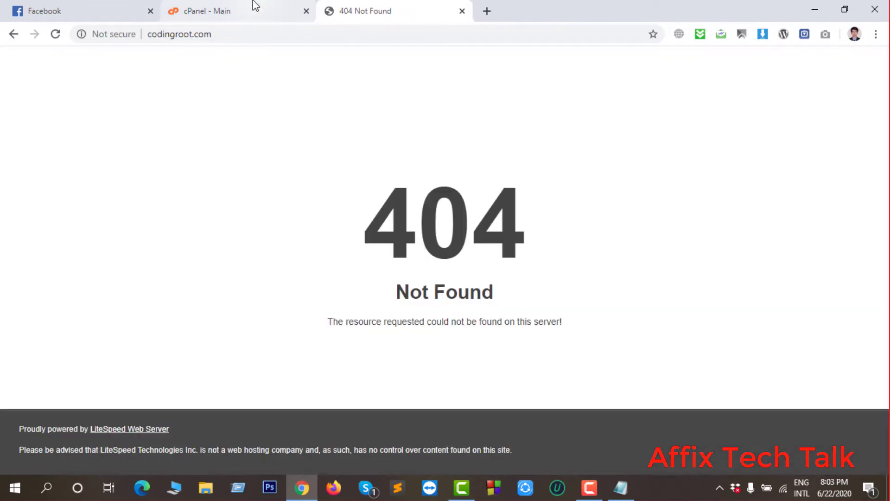
Return to the remaining cPanel tab and reopen MySQL Databases.
{"action": "left_click", "coordinate": [252, 7]}
{"action": "scroll", "coordinate": [275, 290], "scroll_direction": "down", "scroll_amount": 5}
{"action": "scroll", "coordinate": [279, 292], "scroll_direction": "down", "scroll_amount": 6}
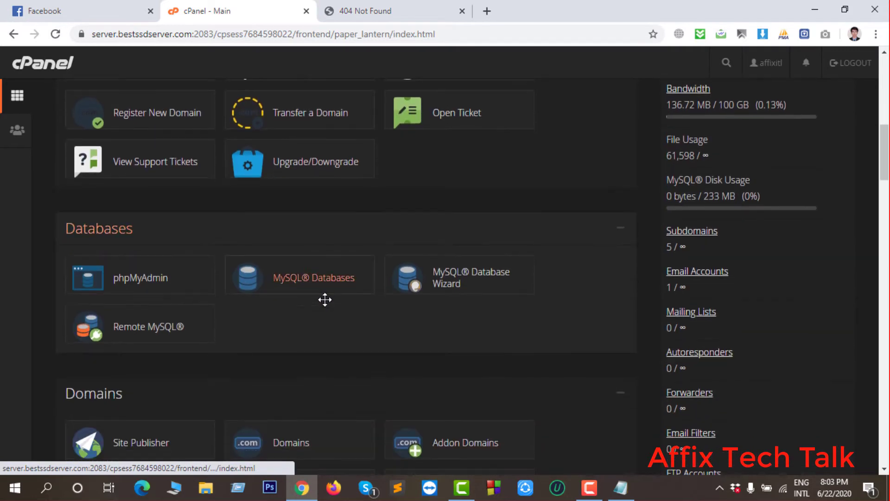
{"action": "left_click", "coordinate": [302, 278]}
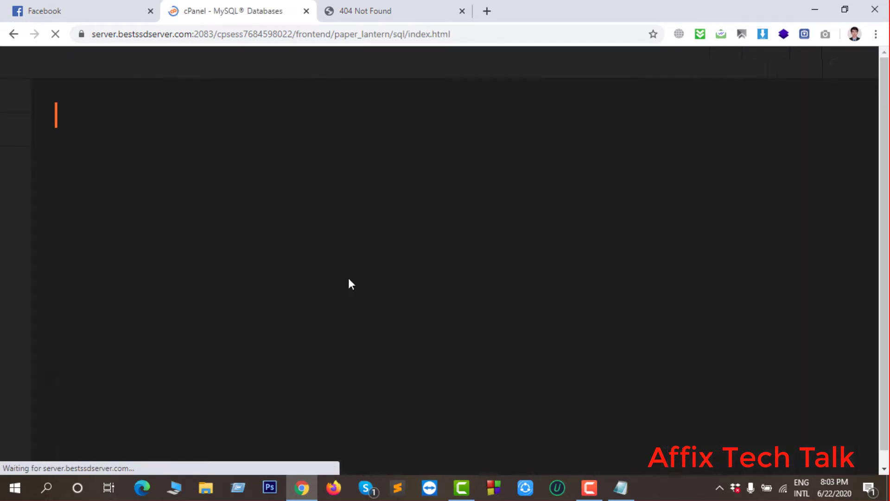
Create the database affixitl_cr1 and check it under Current Databases at 0 bytes.
{"action": "scroll", "coordinate": [232, 269], "scroll_direction": "down", "scroll_amount": 1}
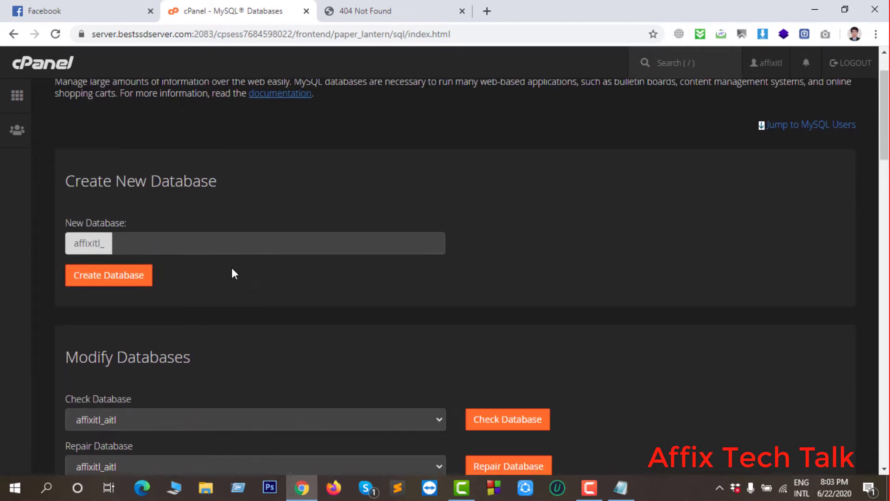
{"action": "left_click", "coordinate": [192, 244]}
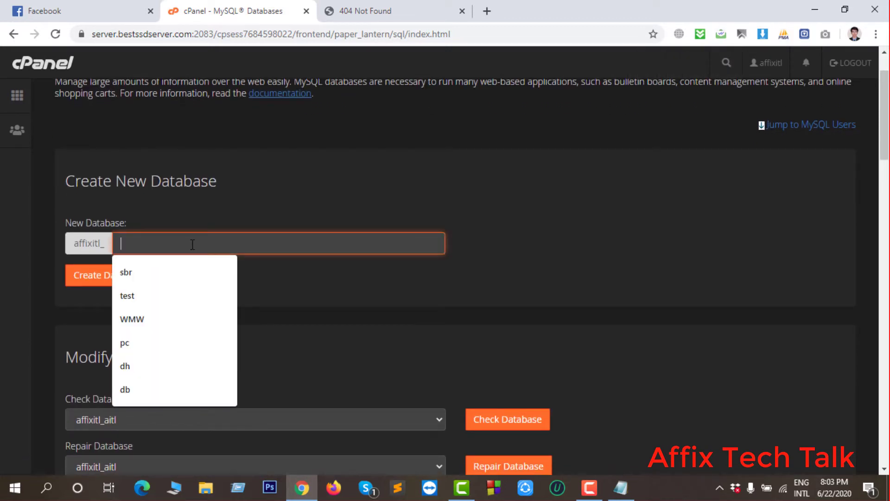
{"action": "type", "text": "c"}
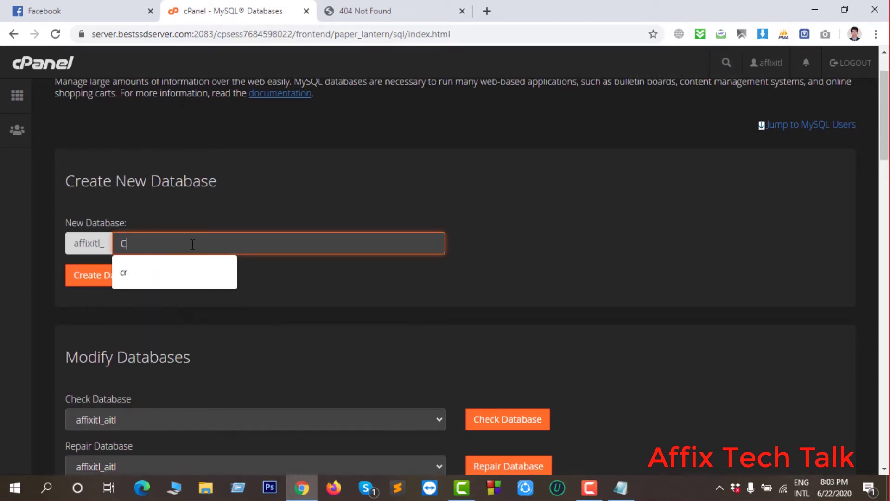
{"action": "type", "text": "r1"}
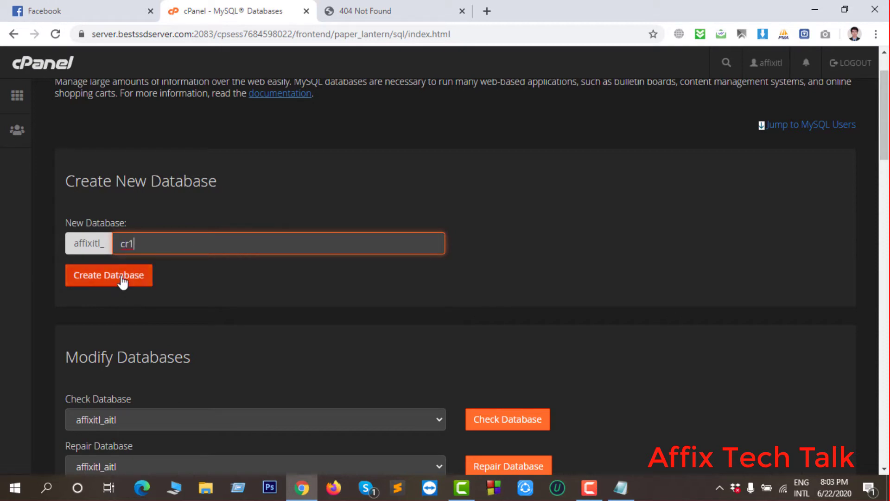
{"action": "left_click", "coordinate": [121, 275]}
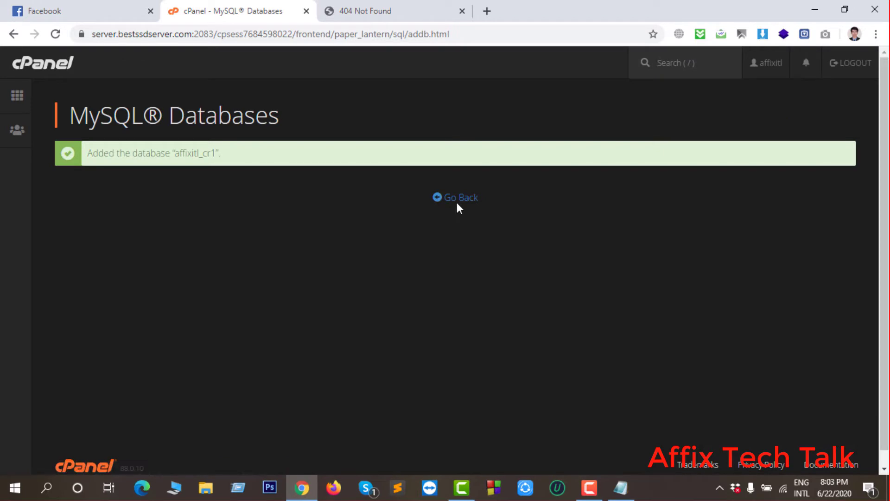
{"action": "scroll", "coordinate": [256, 338], "scroll_direction": "down", "scroll_amount": 4}
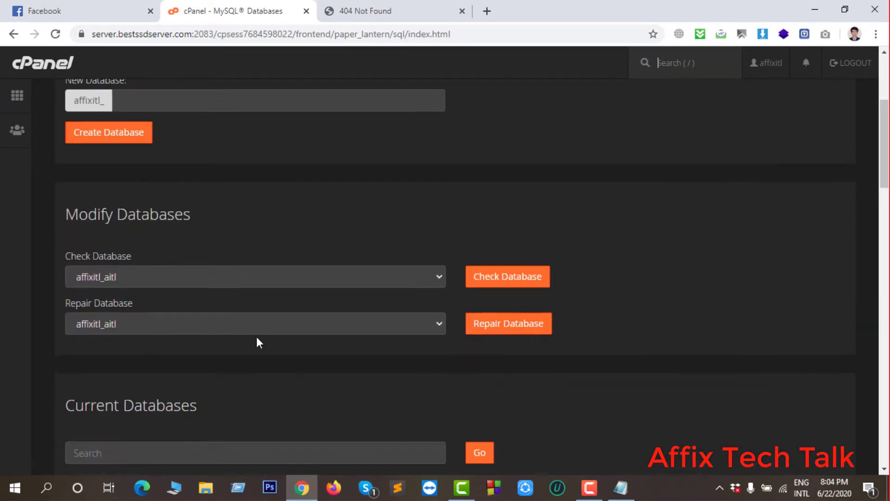
{"action": "scroll", "coordinate": [224, 277], "scroll_direction": "down", "scroll_amount": 10}
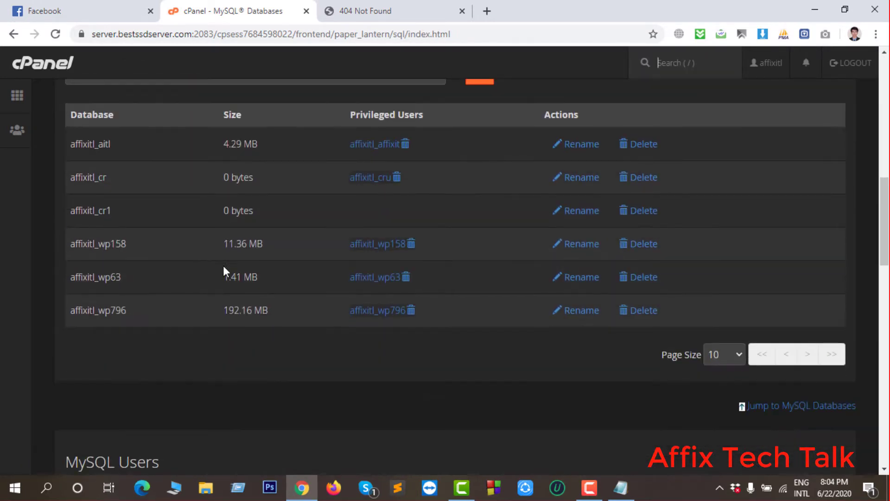
{"action": "scroll", "coordinate": [225, 265], "scroll_direction": "up", "scroll_amount": 4}
{"action": "scroll", "coordinate": [224, 264], "scroll_direction": "down", "scroll_amount": 6}
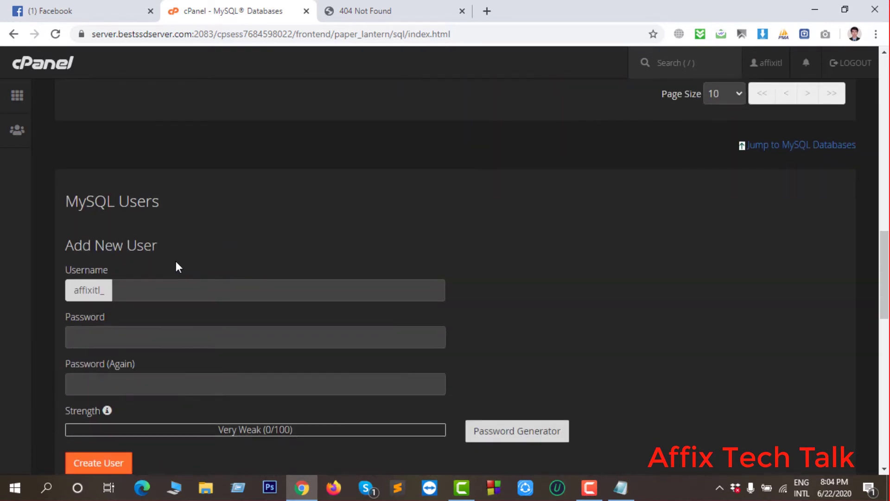
Enter cru as the new MySQL username.
{"action": "scroll", "coordinate": [176, 267], "scroll_direction": "down", "scroll_amount": 1}
{"action": "left_click", "coordinate": [208, 226]}
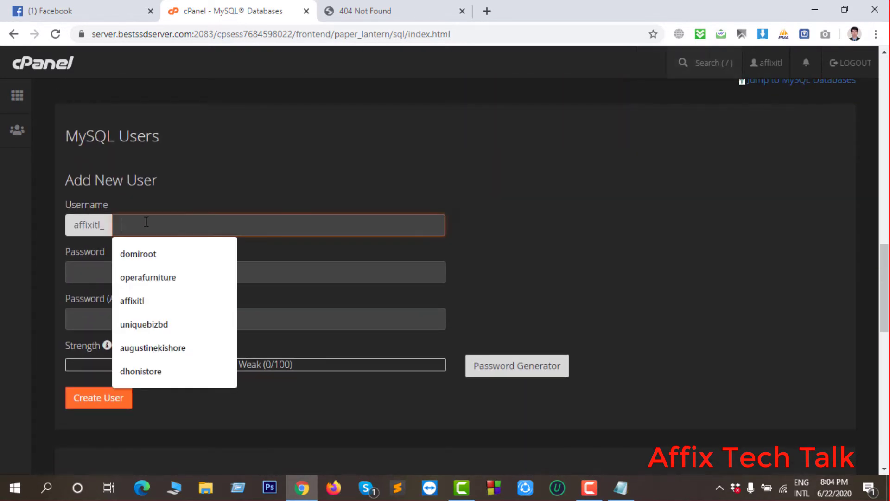
{"action": "left_click", "coordinate": [246, 161]}
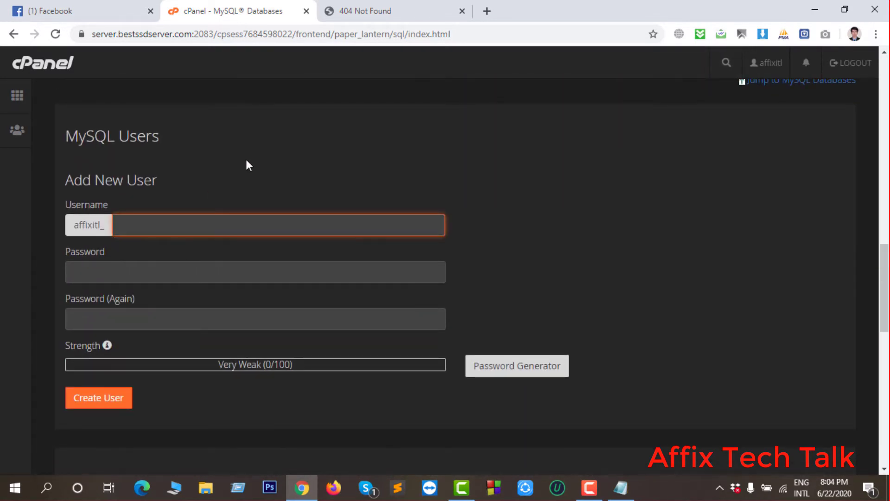
{"action": "left_click", "coordinate": [177, 227]}
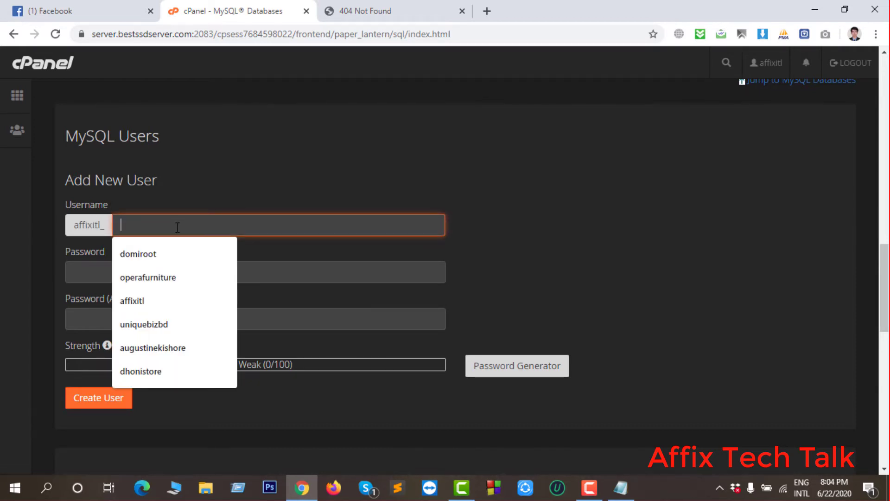
{"action": "type", "text": "c"}
{"action": "key", "text": "BackSpace"}
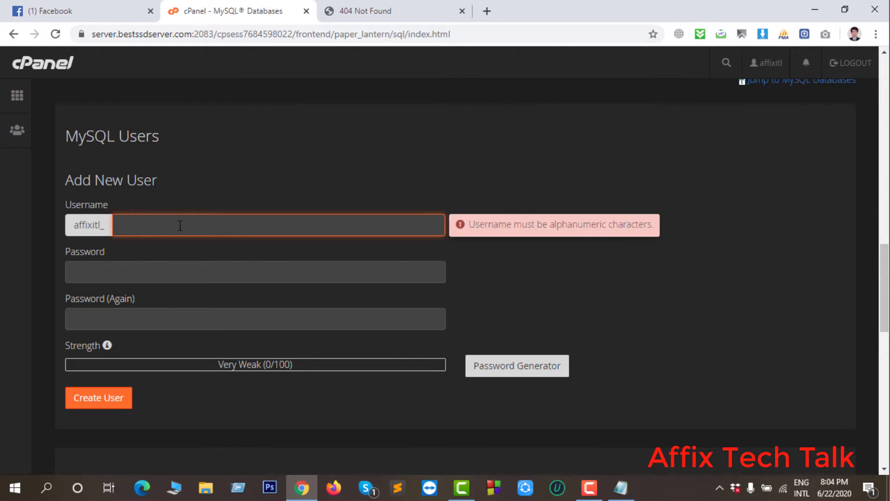
{"action": "type", "text": "cr"}
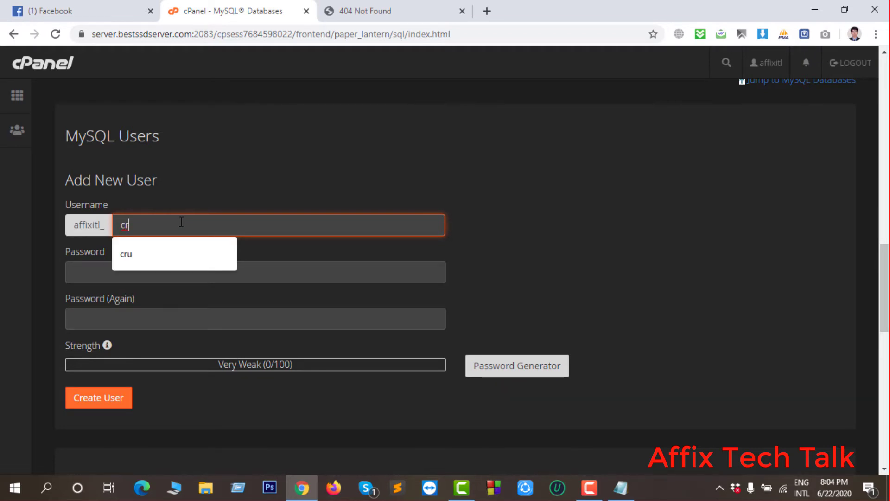
{"action": "type", "text": "u1"}
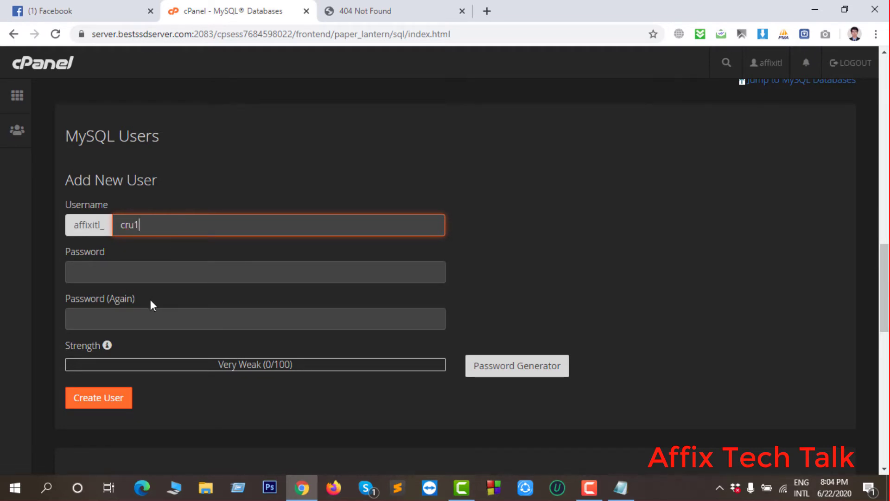
Generate a very strong password, copy it, and apply it to both password fields.
{"action": "left_click", "coordinate": [499, 371]}
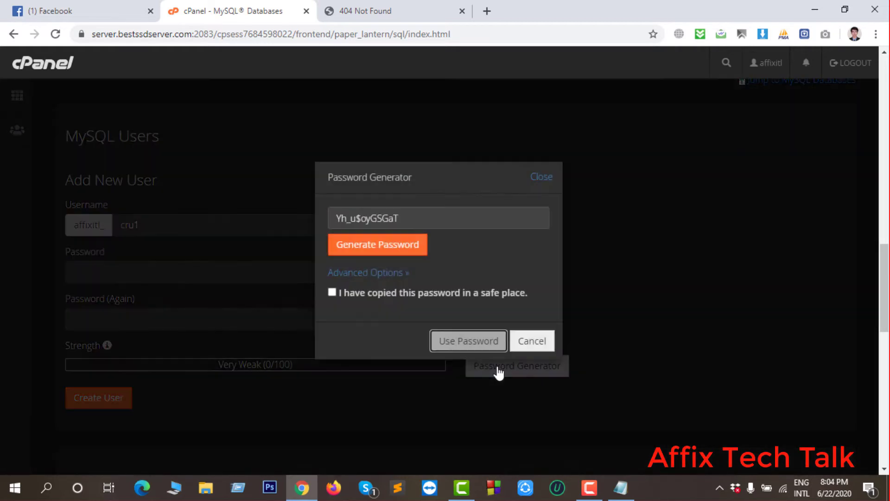
{"action": "left_click", "coordinate": [382, 219]}
{"action": "key", "text": "ctrl+c"}
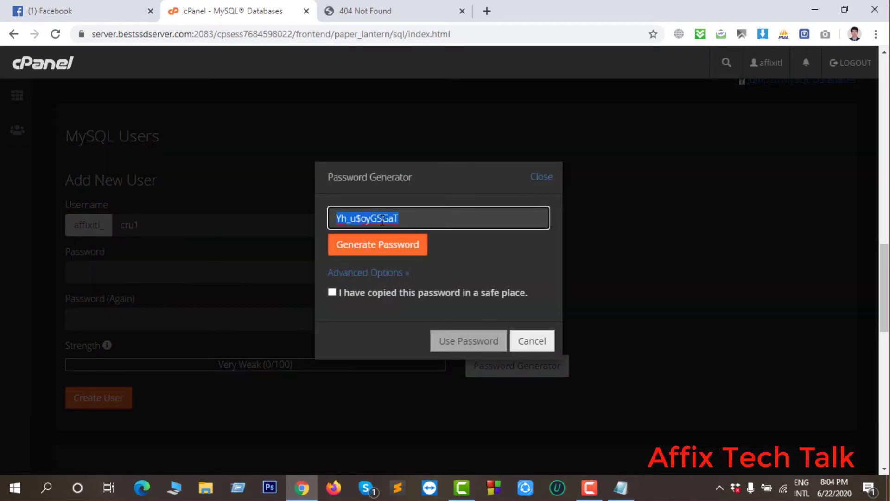
{"action": "right_click", "coordinate": [382, 222]}
{"action": "left_click", "coordinate": [418, 266]}
{"action": "left_click", "coordinate": [332, 293]}
{"action": "left_click", "coordinate": [460, 341]}
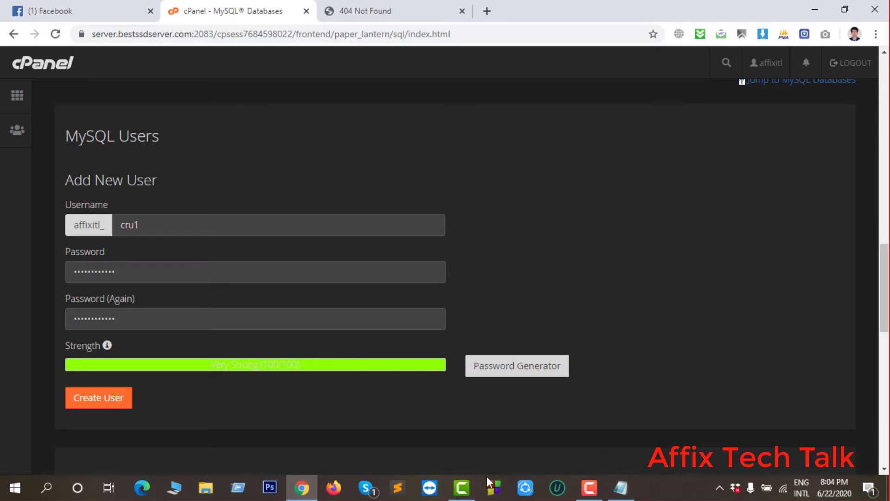
Paste the password into Notepad over the old notes, then create the affixitl_cru1 user.
{"action": "left_click", "coordinate": [621, 488]}
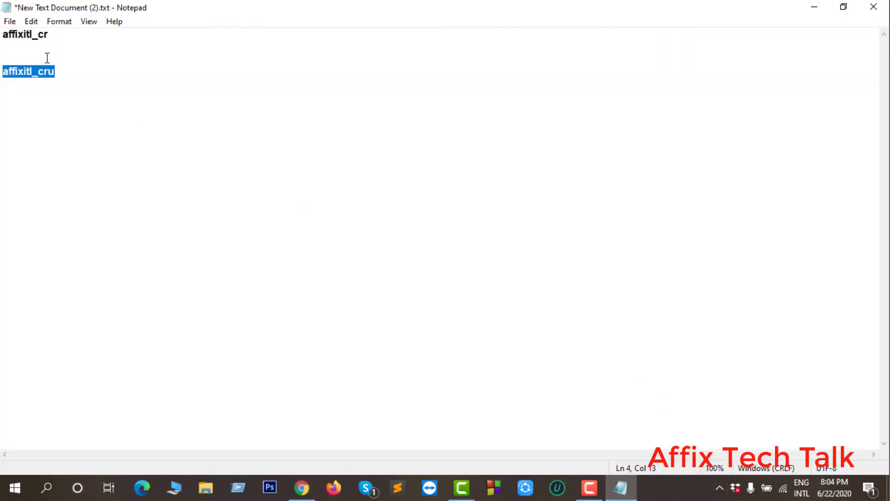
{"action": "left_click_drag", "start_coordinate": [2, 36], "coordinate": [84, 72]}
{"action": "key", "text": "ctrl+v"}
{"action": "left_click", "coordinate": [4, 36]}
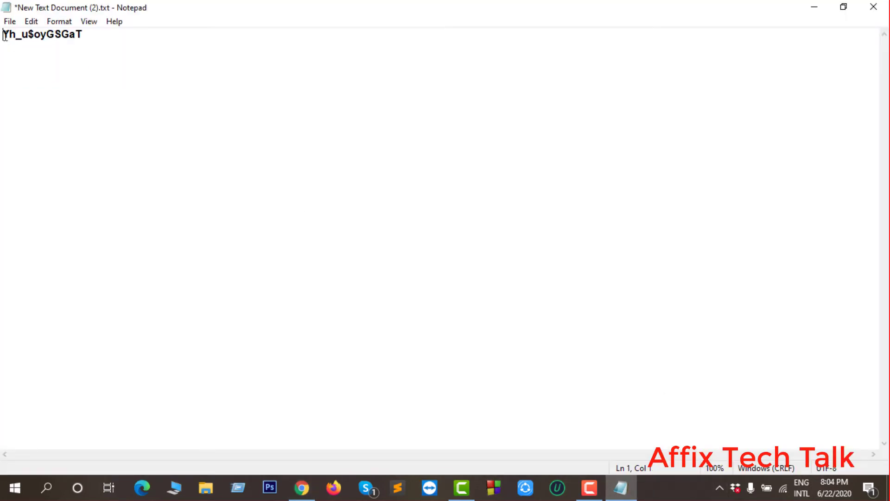
{"action": "left_click", "coordinate": [303, 487]}
{"action": "left_click", "coordinate": [86, 403]}
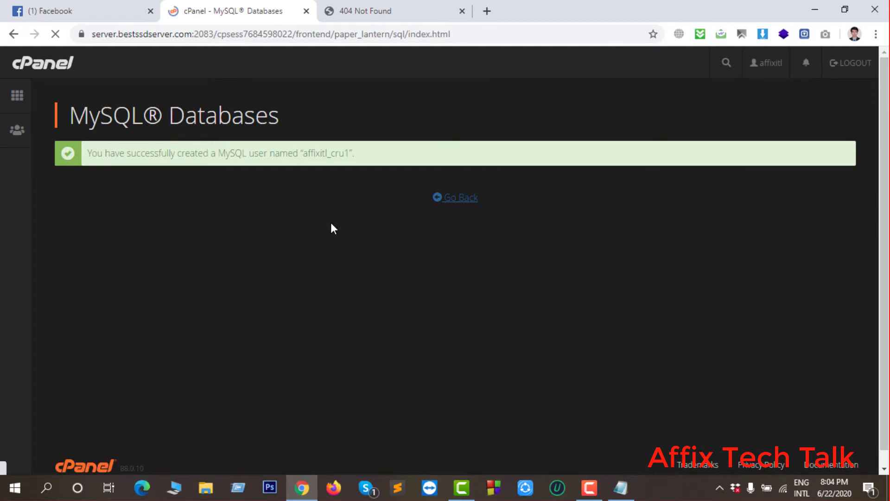
In Add User To Database, choose affixitl_cru1 as the user.
{"action": "scroll", "coordinate": [259, 279], "scroll_direction": "down", "scroll_amount": 8}
{"action": "scroll", "coordinate": [246, 288], "scroll_direction": "down", "scroll_amount": 10}
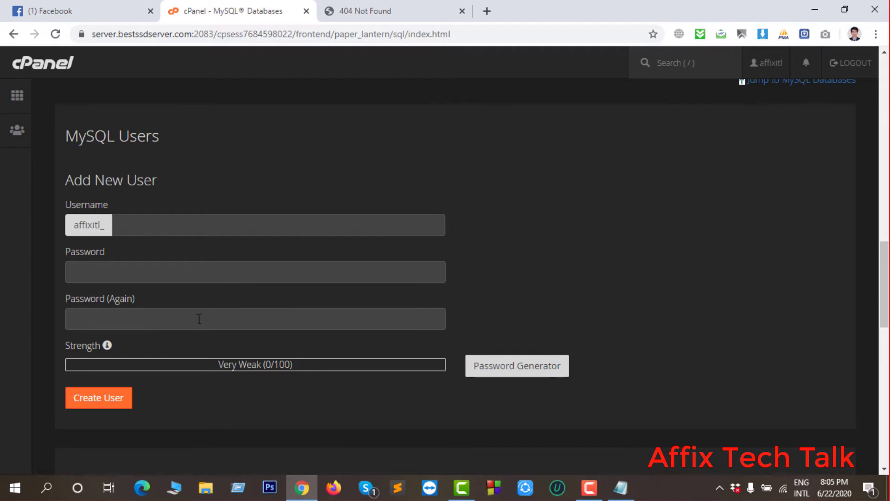
{"action": "scroll", "coordinate": [186, 261], "scroll_direction": "down", "scroll_amount": 5}
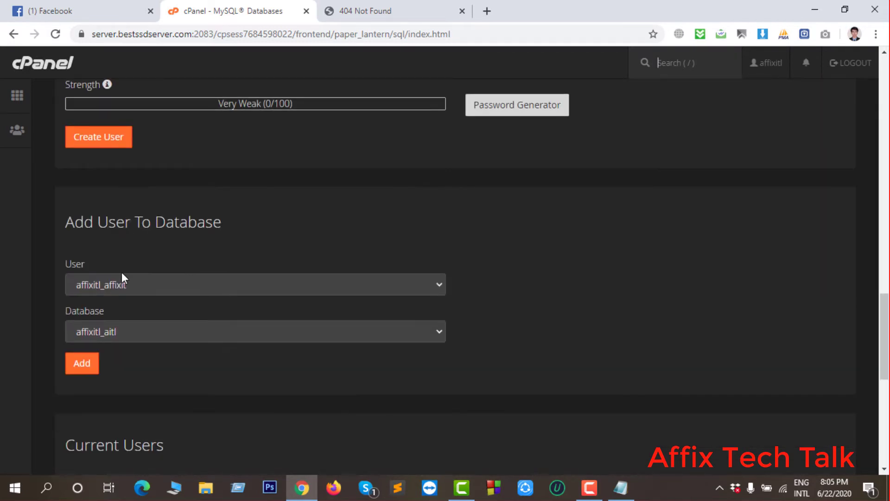
{"action": "left_click", "coordinate": [126, 285]}
{"action": "left_click", "coordinate": [150, 283]}
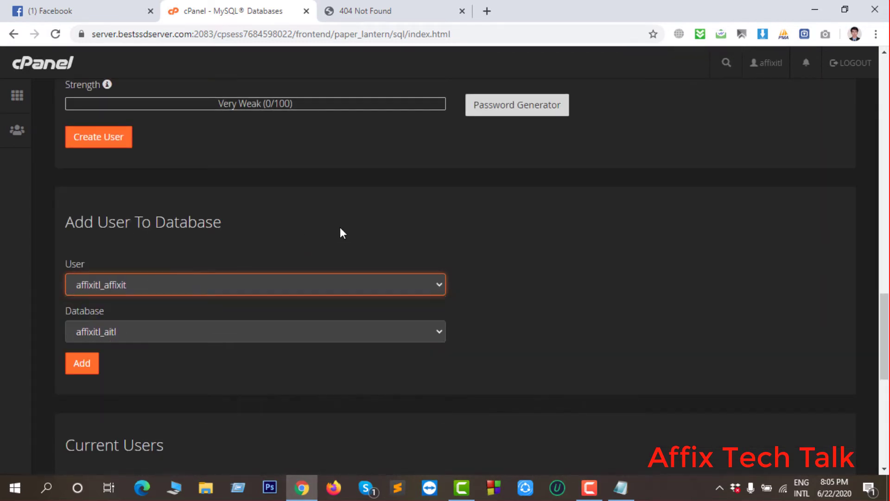
{"action": "left_click", "coordinate": [149, 282]}
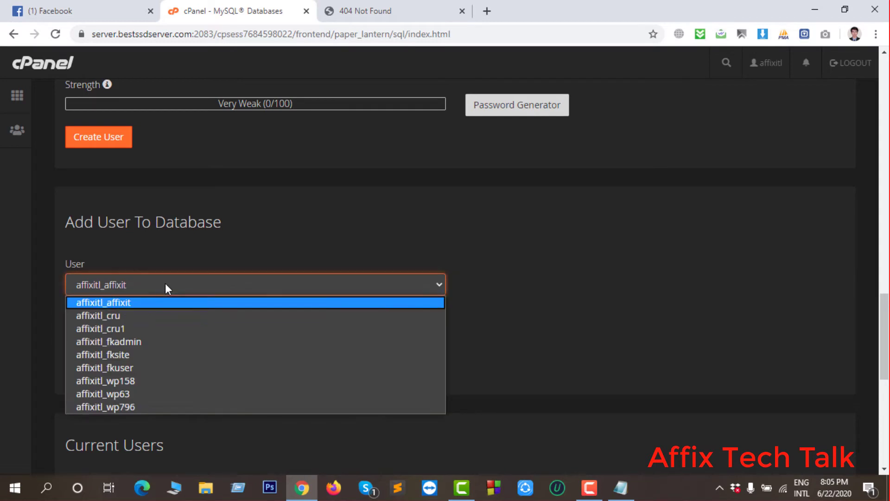
{"action": "left_click", "coordinate": [158, 329]}
Choose affixitl_cr1 as the database, keeping affixitl_cru1 selected, and add the user.
{"action": "left_click", "coordinate": [115, 332]}
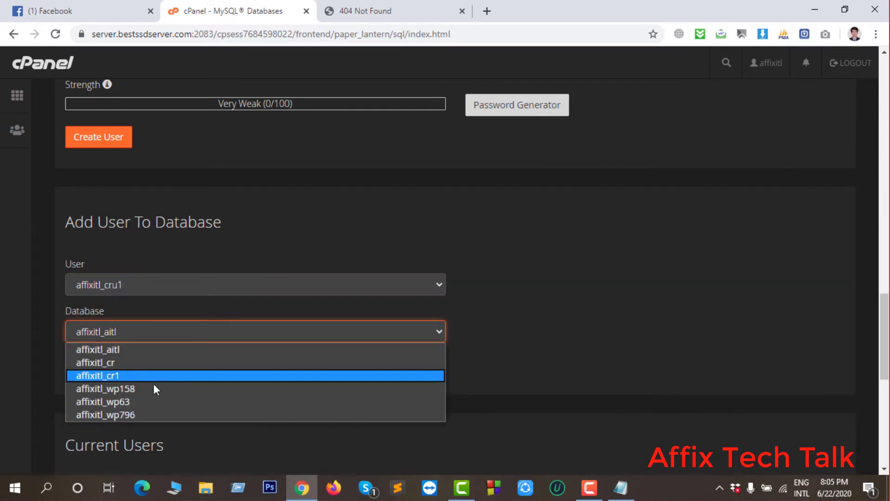
{"action": "left_click", "coordinate": [159, 346]}
{"action": "left_click", "coordinate": [163, 285]}
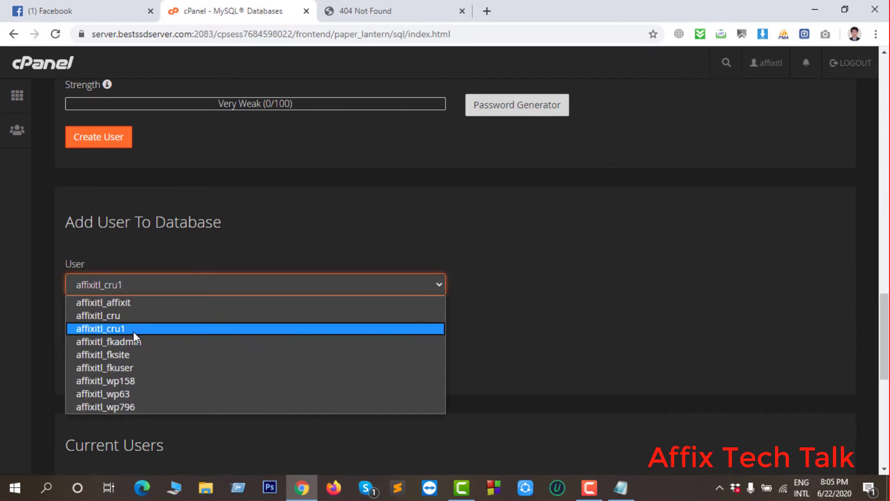
{"action": "left_click", "coordinate": [161, 287]}
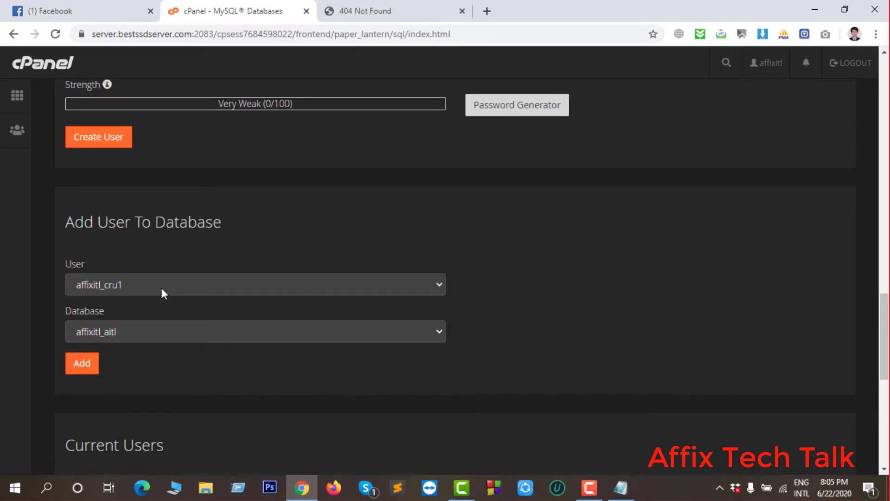
{"action": "left_click", "coordinate": [161, 287]}
{"action": "left_click", "coordinate": [162, 288]}
{"action": "left_click", "coordinate": [119, 334]}
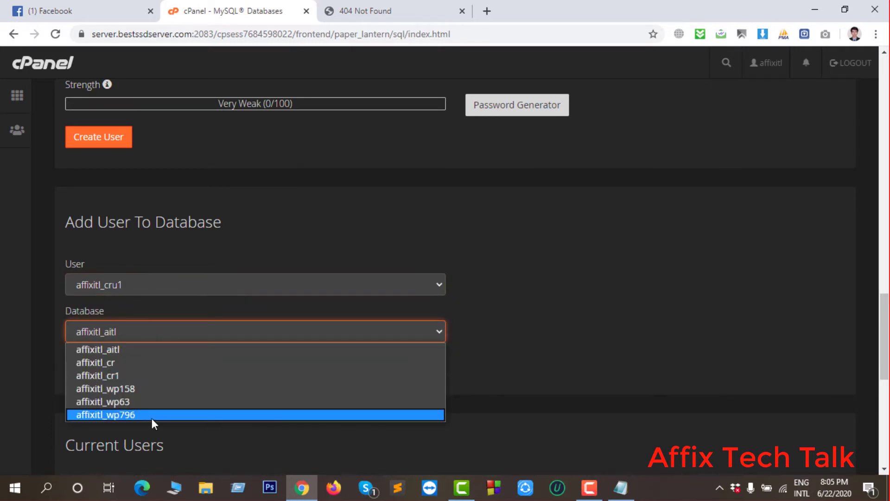
{"action": "left_click", "coordinate": [132, 374]}
{"action": "left_click", "coordinate": [91, 367]}
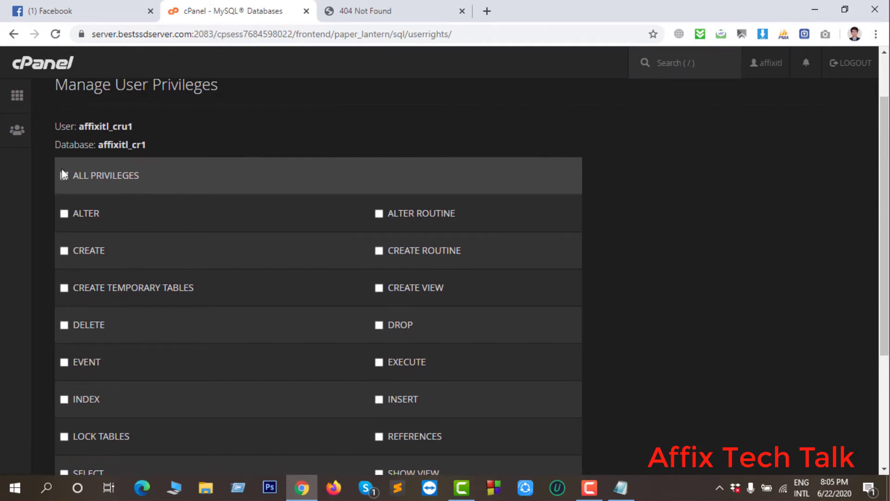
Grant ALL PRIVILEGES to affixitl_cru1 on affixitl_cr1, save with Make Changes, and go back.
{"action": "left_click", "coordinate": [64, 176]}
{"action": "scroll", "coordinate": [251, 324], "scroll_direction": "down", "scroll_amount": 4}
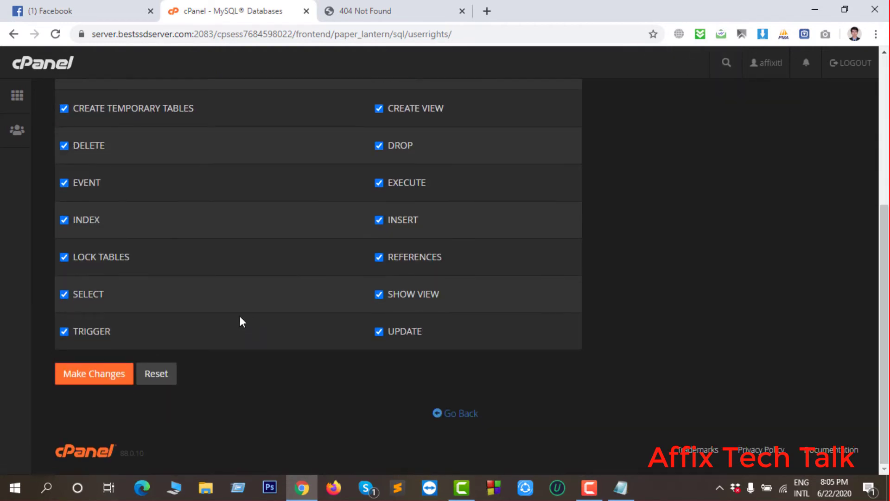
{"action": "scroll", "coordinate": [194, 315], "scroll_direction": "up", "scroll_amount": 1}
{"action": "scroll", "coordinate": [186, 338], "scroll_direction": "up", "scroll_amount": 2}
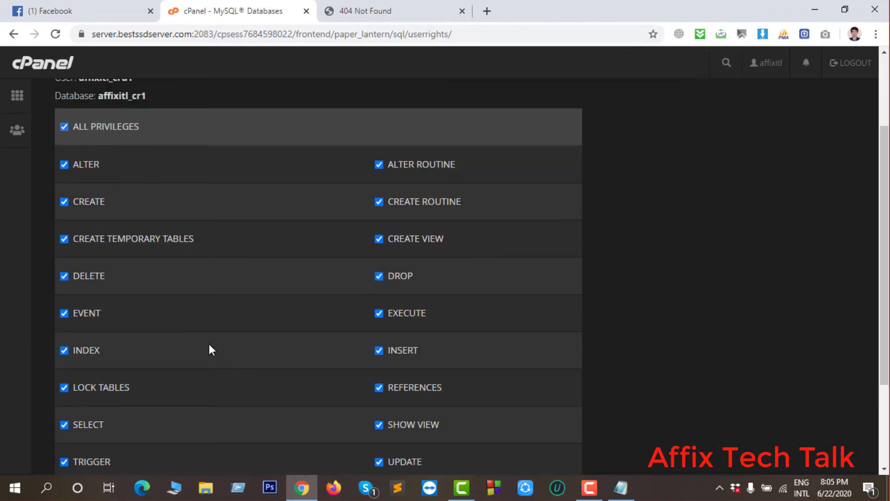
{"action": "scroll", "coordinate": [271, 363], "scroll_direction": "down", "scroll_amount": 3}
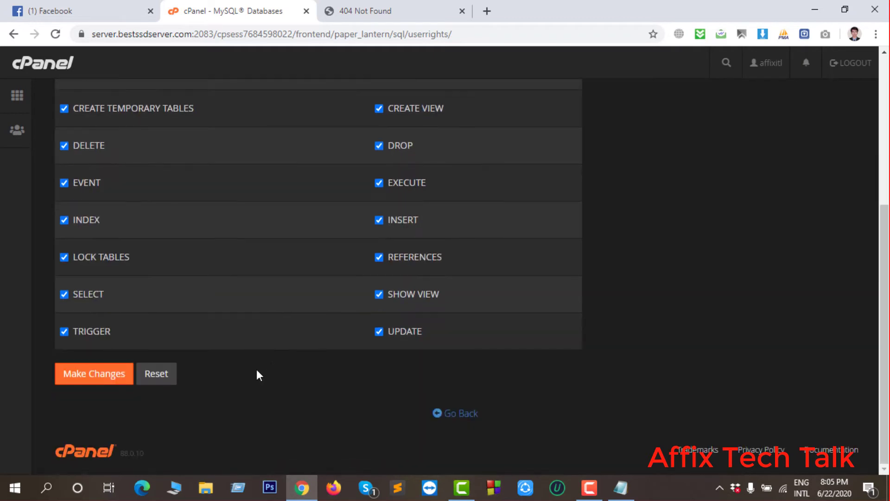
{"action": "left_click", "coordinate": [94, 374]}
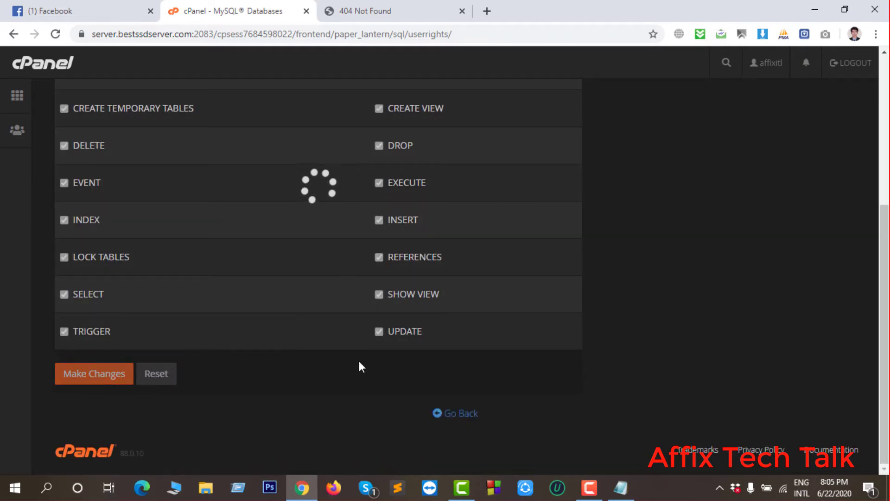
{"action": "scroll", "coordinate": [245, 329], "scroll_direction": "up", "scroll_amount": 2}
{"action": "scroll", "coordinate": [273, 273], "scroll_direction": "down", "scroll_amount": 2}
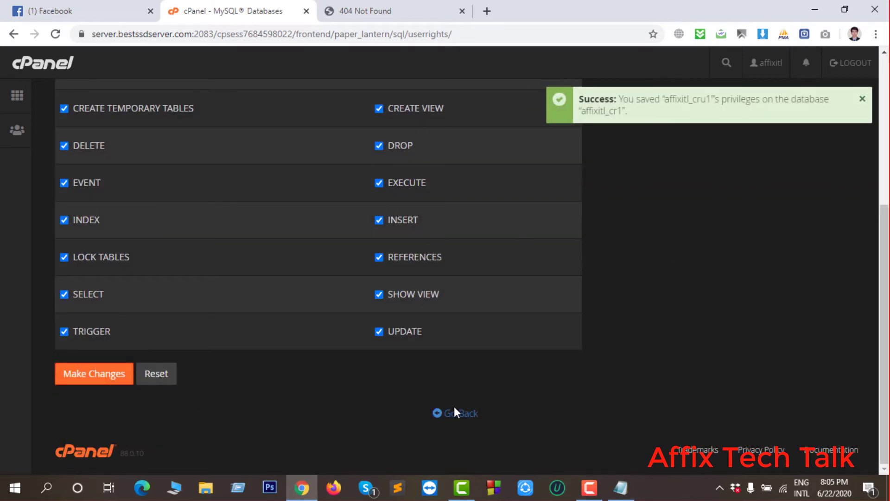
{"action": "left_click", "coordinate": [454, 410]}
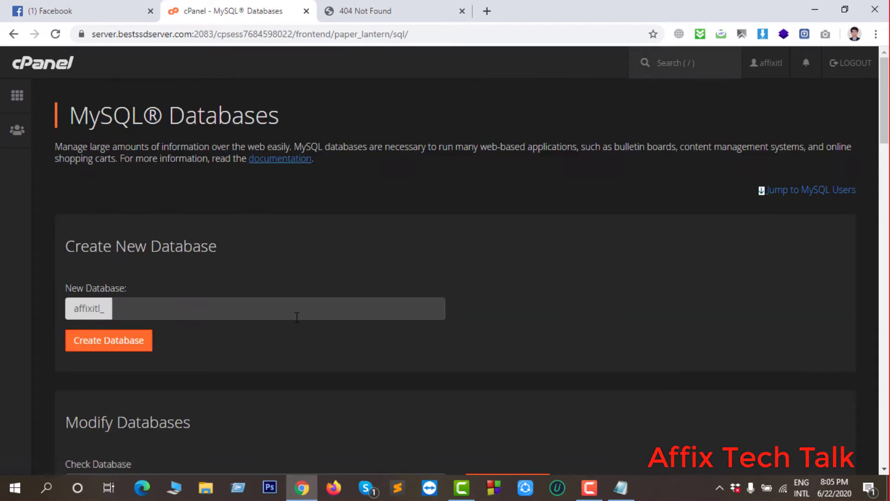
Reload to the cPanel home page and launch File Manager from the Files section.
{"action": "scroll", "coordinate": [353, 150], "scroll_direction": "down", "scroll_amount": 5}
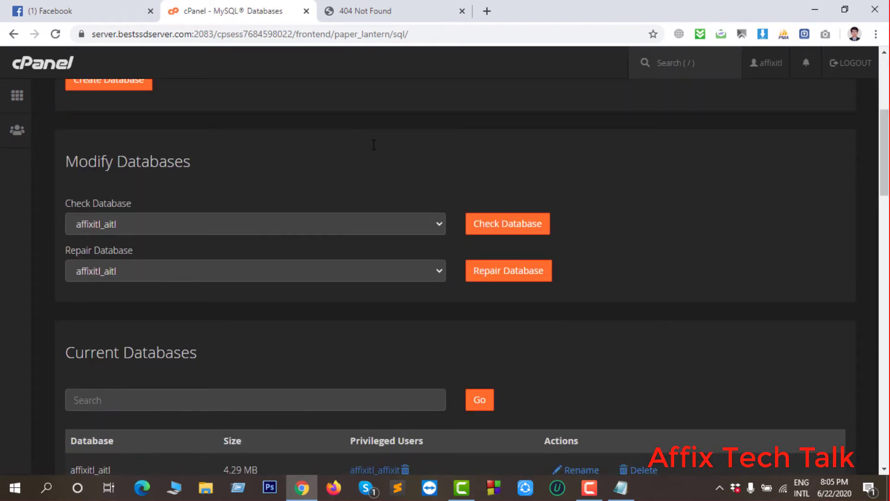
{"action": "key", "text": "F5"}
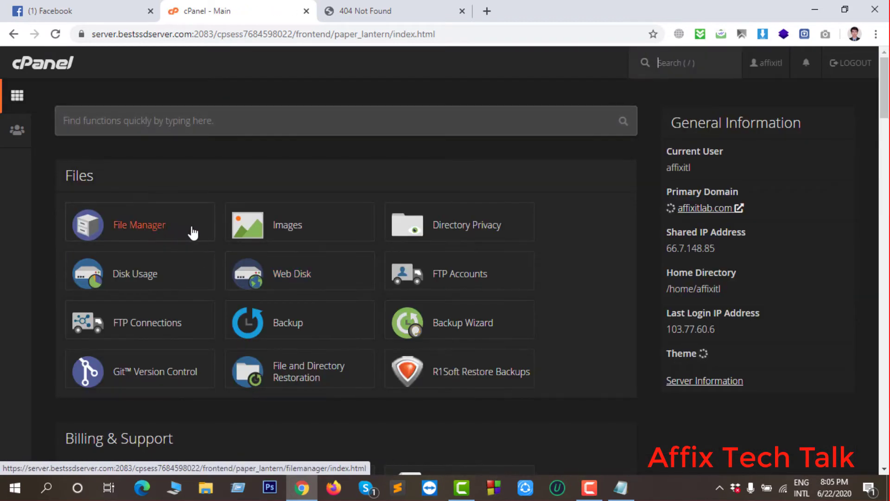
{"action": "scroll", "coordinate": [250, 246], "scroll_direction": "down", "scroll_amount": 3}
{"action": "scroll", "coordinate": [259, 245], "scroll_direction": "up", "scroll_amount": 3}
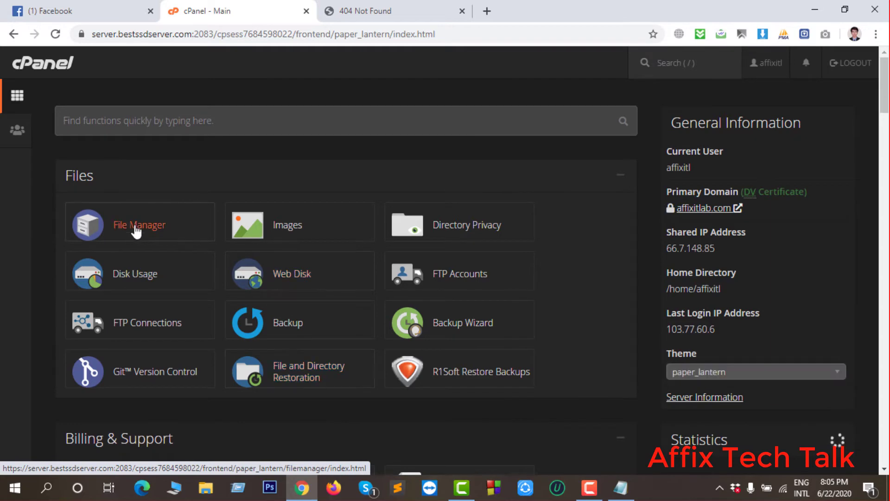
{"action": "left_click", "coordinate": [136, 230]}
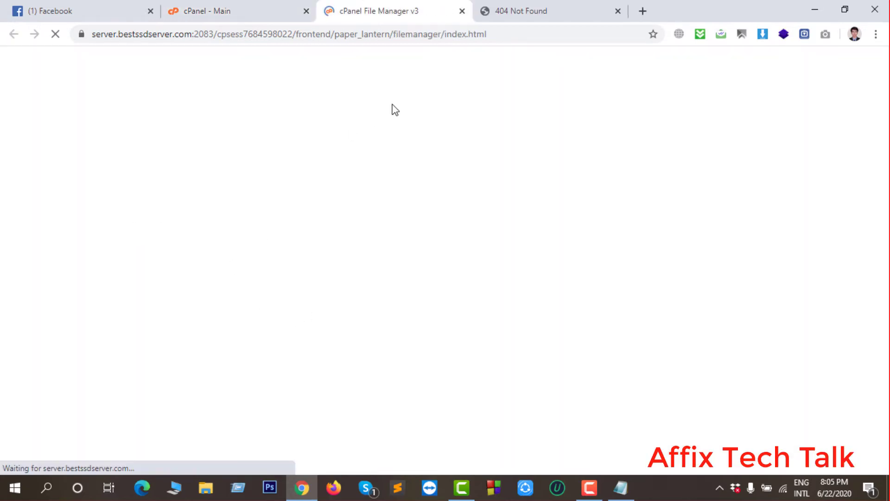
Open the codingroot.com folder in File Manager and launch its Upload page.
{"action": "scroll", "coordinate": [113, 320], "scroll_direction": "down", "scroll_amount": 2}
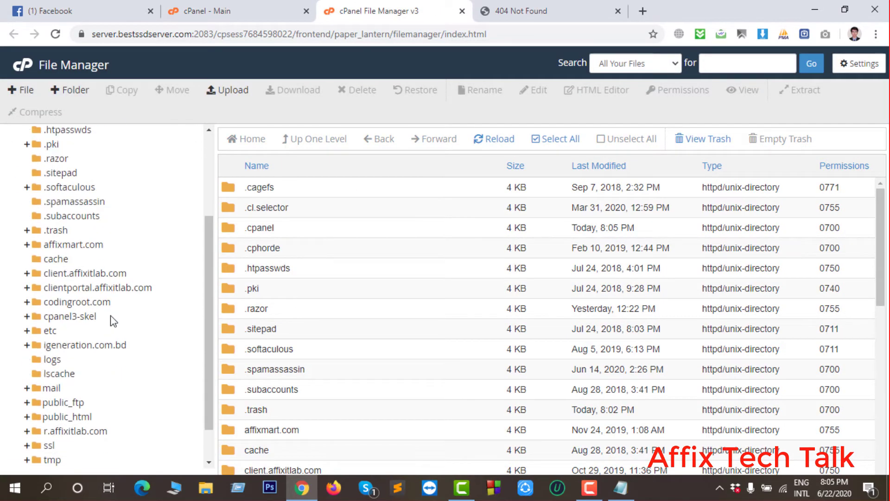
{"action": "scroll", "coordinate": [186, 299], "scroll_direction": "down", "scroll_amount": 1}
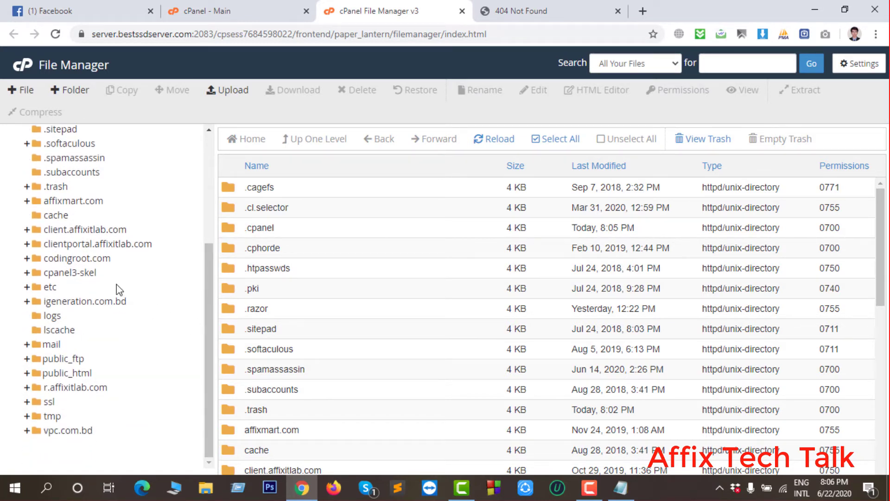
{"action": "left_click", "coordinate": [79, 259]}
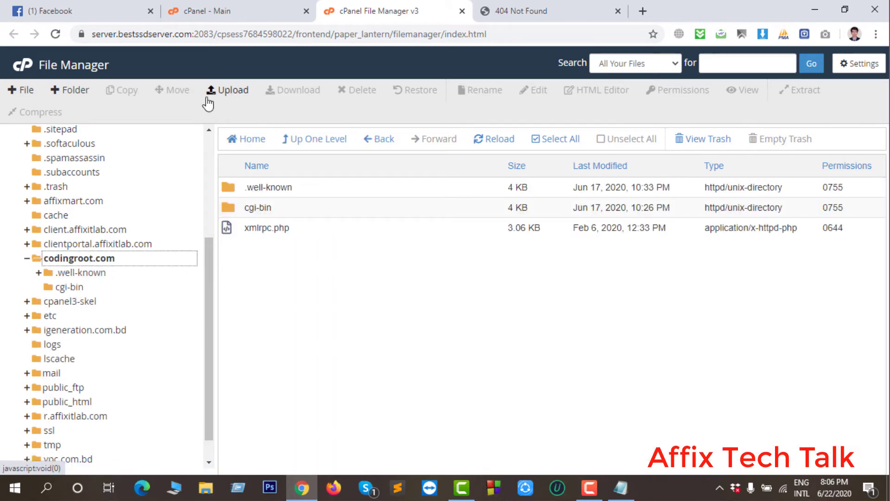
{"action": "left_click", "coordinate": [230, 91]}
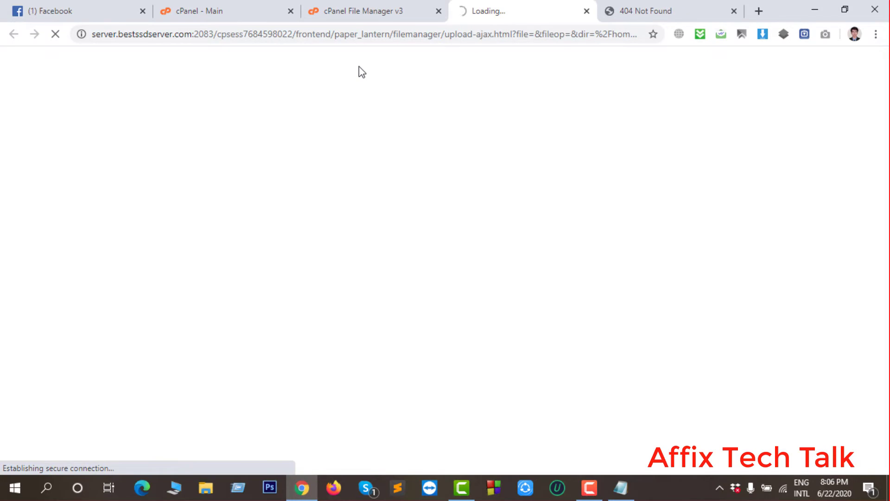
Upload wordpress-5.4.2 (1).zip from Downloads and return to the codingroot.com listing.
{"action": "left_click", "coordinate": [442, 276]}
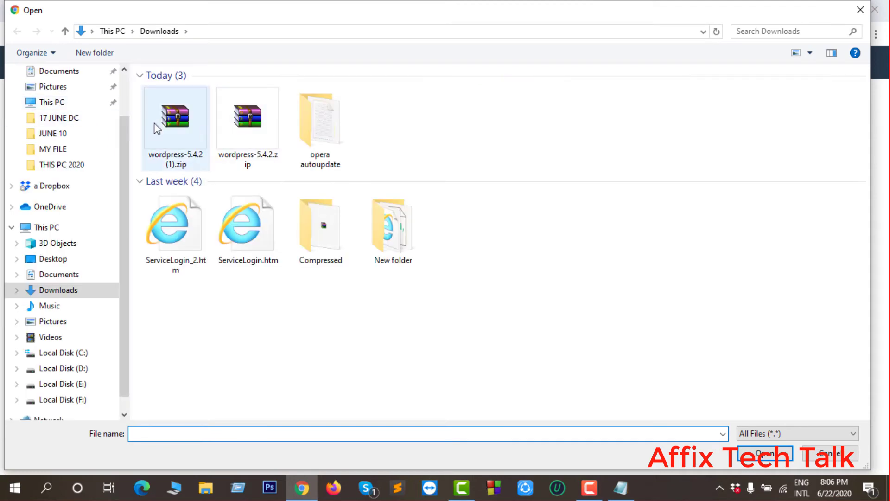
{"action": "left_click", "coordinate": [180, 124]}
{"action": "left_click", "coordinate": [765, 457]}
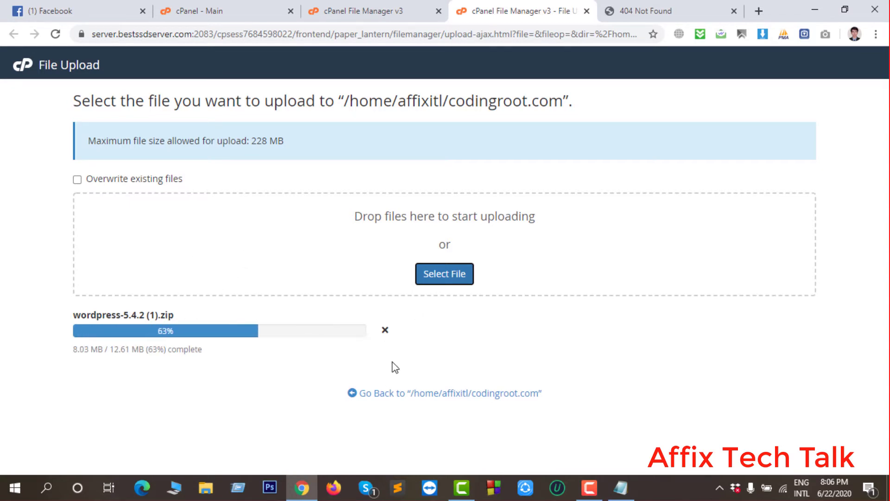
{"action": "left_click", "coordinate": [443, 394]}
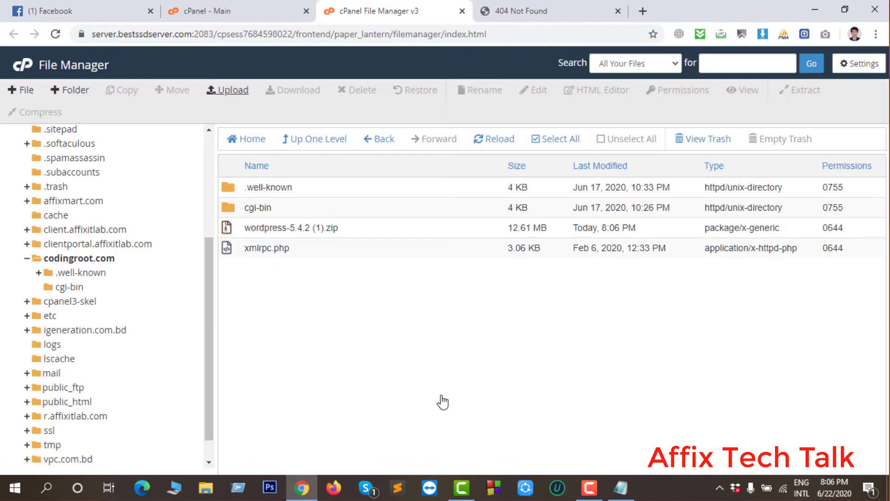
Extract the uploaded WordPress zip into codingroot.com.
{"action": "left_click", "coordinate": [314, 228]}
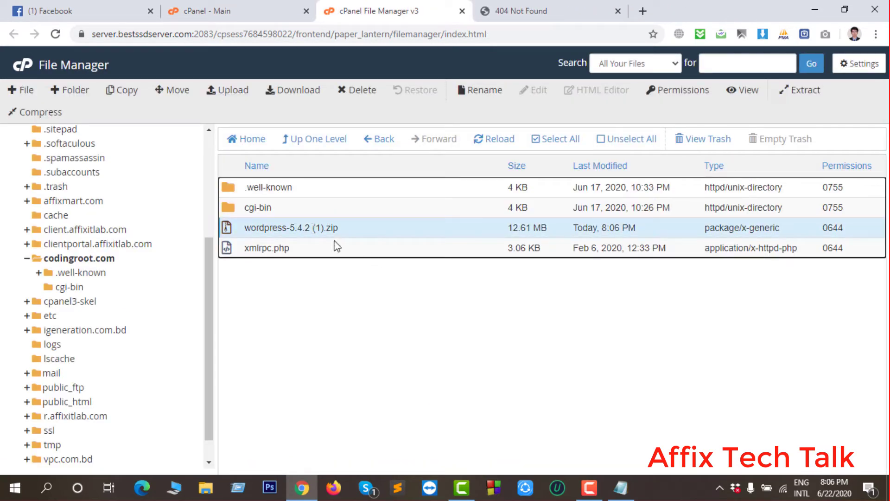
{"action": "right_click", "coordinate": [314, 227]}
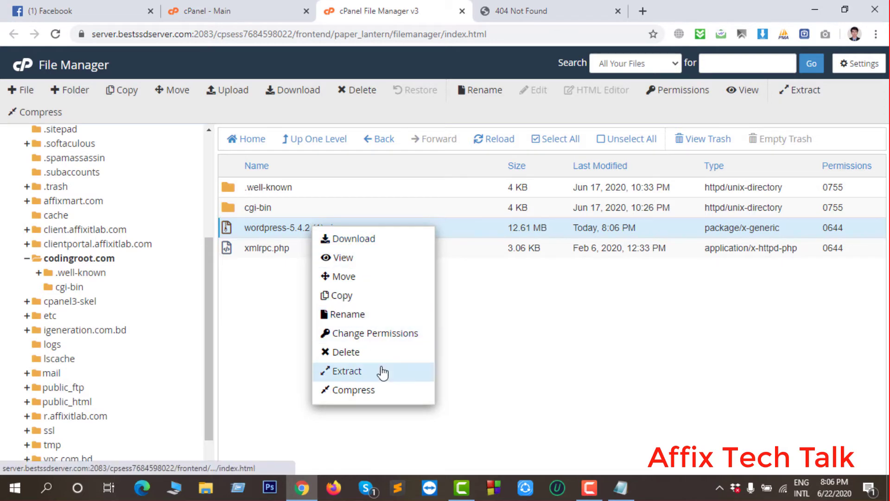
{"action": "left_click", "coordinate": [361, 371]}
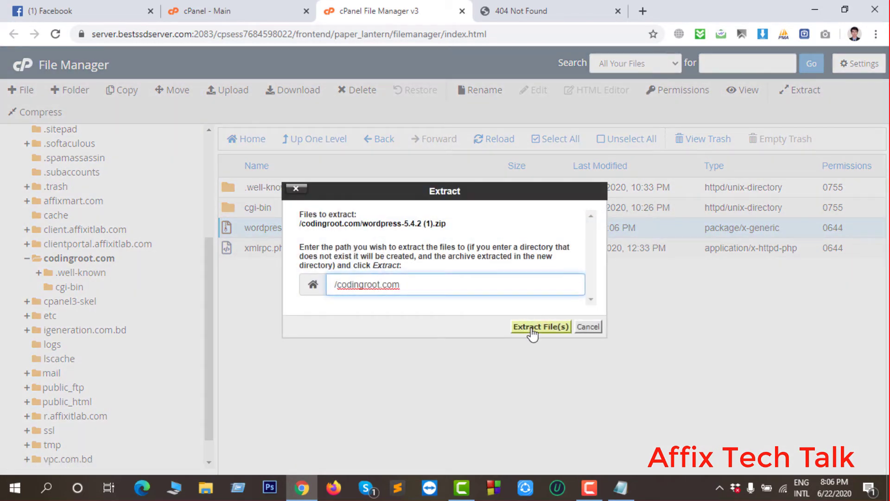
{"action": "left_click", "coordinate": [533, 327]}
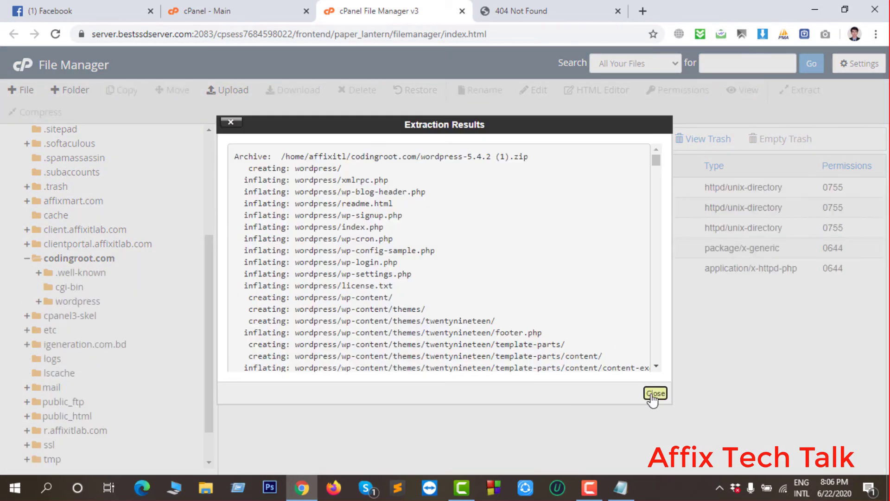
{"action": "left_click", "coordinate": [655, 393]}
Delete the WordPress zip and check the new wordpress folder's contents.
{"action": "left_click", "coordinate": [319, 248]}
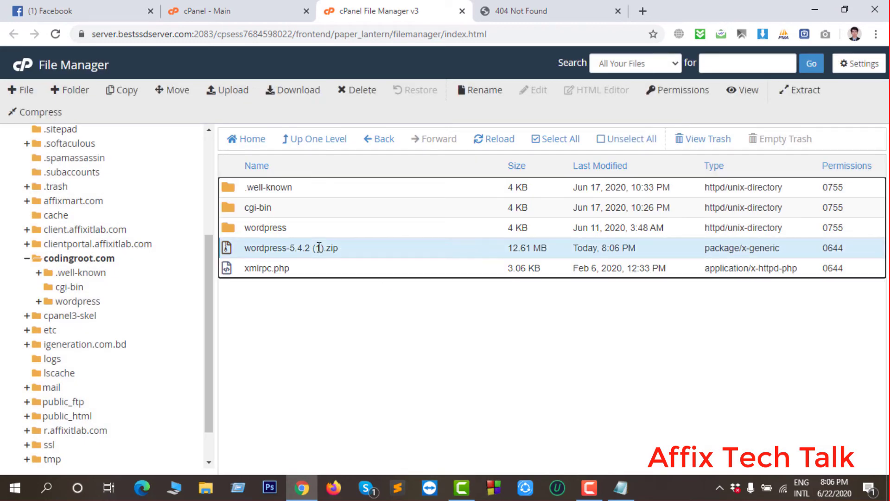
{"action": "key", "text": "Delete"}
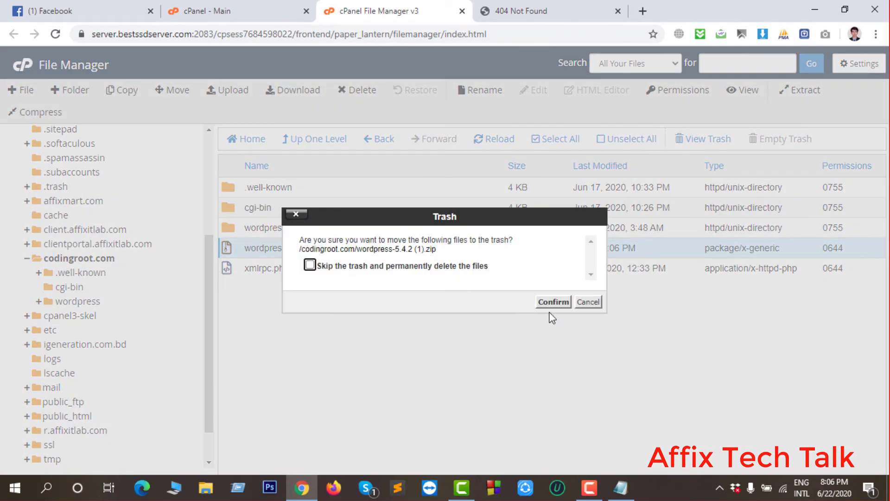
{"action": "left_click", "coordinate": [553, 302]}
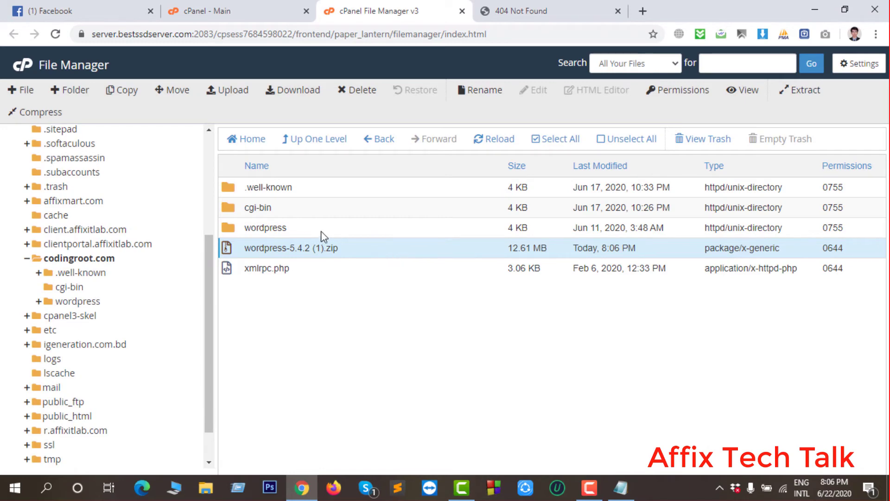
{"action": "double_click", "coordinate": [304, 227]}
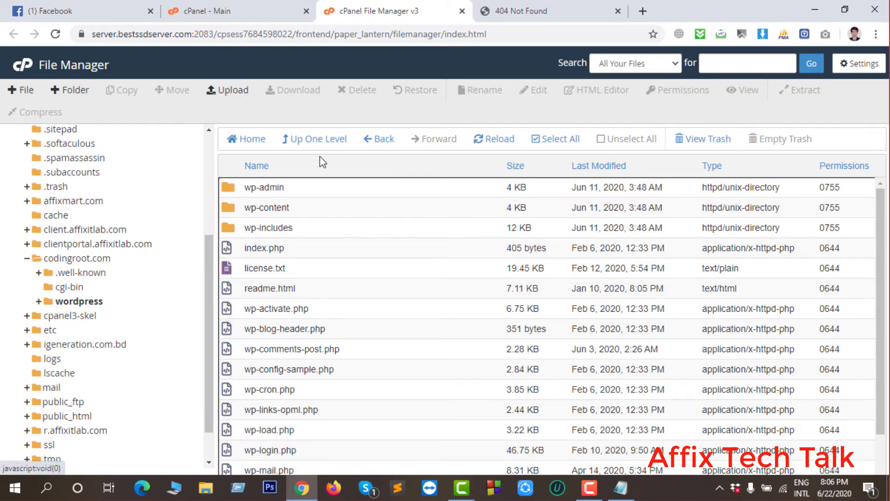
{"action": "left_click", "coordinate": [319, 140]}
{"action": "left_click", "coordinate": [522, 11]}
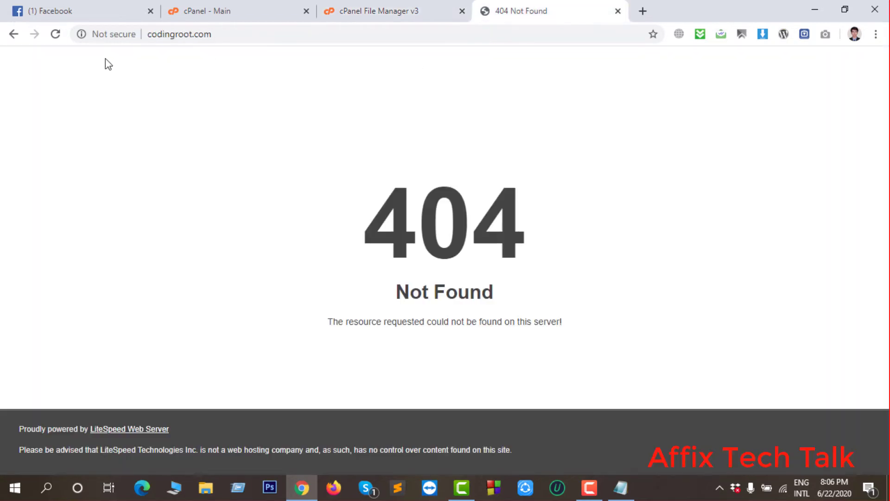
{"action": "left_click", "coordinate": [57, 36]}
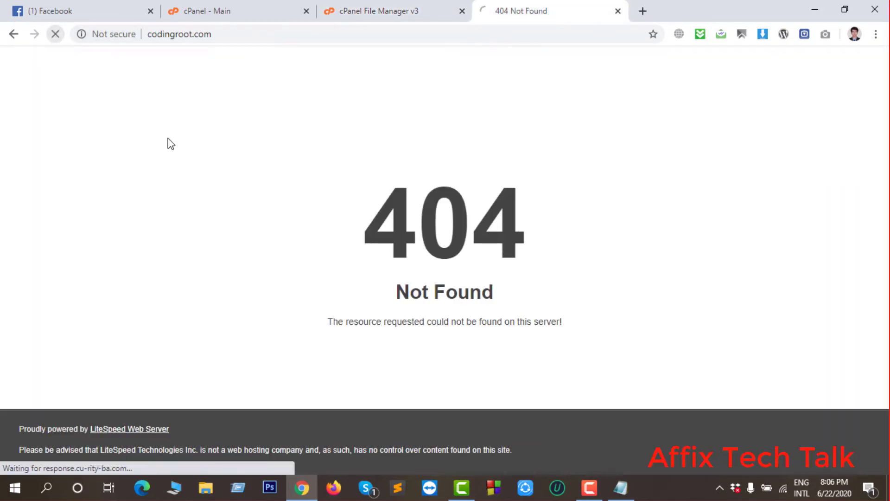
{"action": "left_click", "coordinate": [351, 9]}
{"action": "left_click", "coordinate": [517, 9]}
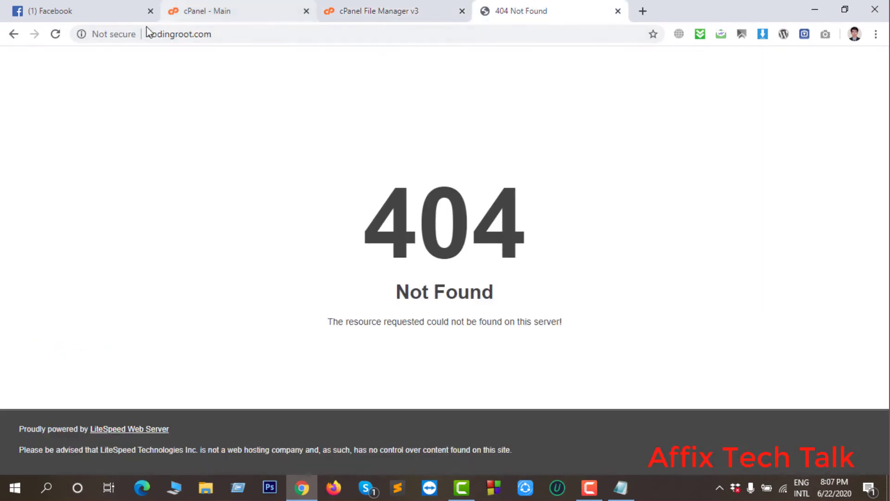
{"action": "left_click", "coordinate": [58, 34]}
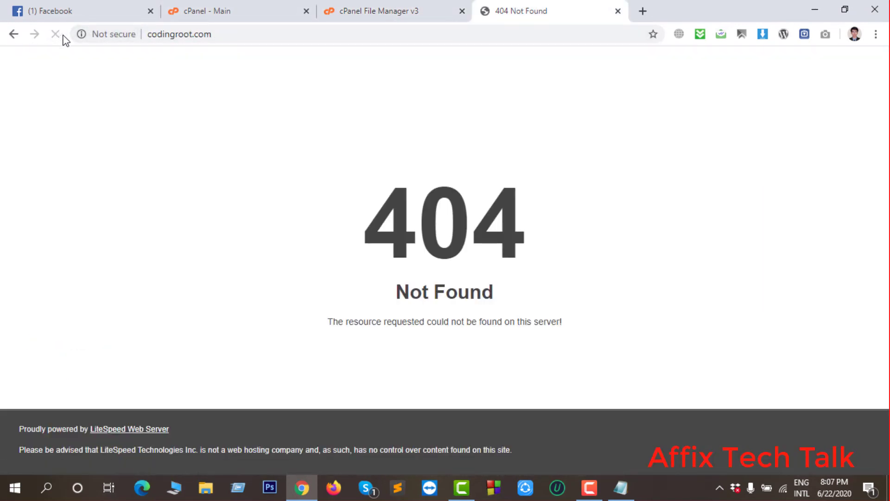
{"action": "left_click", "coordinate": [398, 9]}
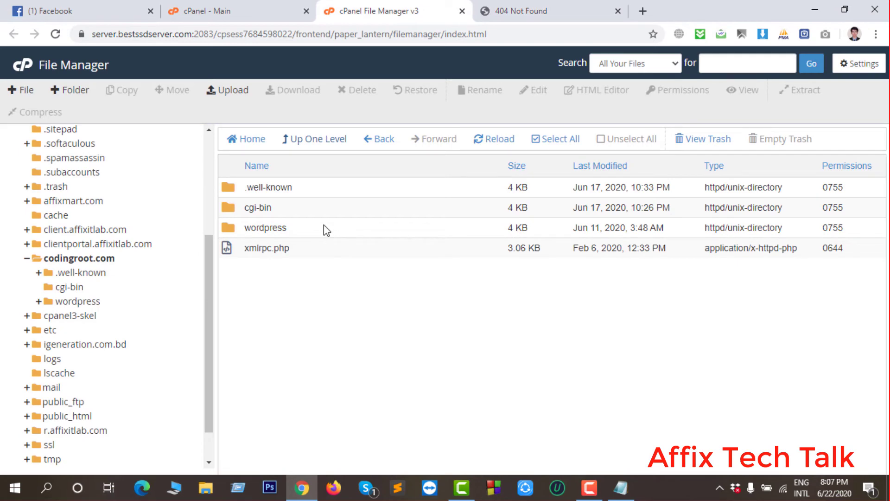
Move all files from the wordpress folder into /codingroot.com/.
{"action": "left_click", "coordinate": [341, 227]}
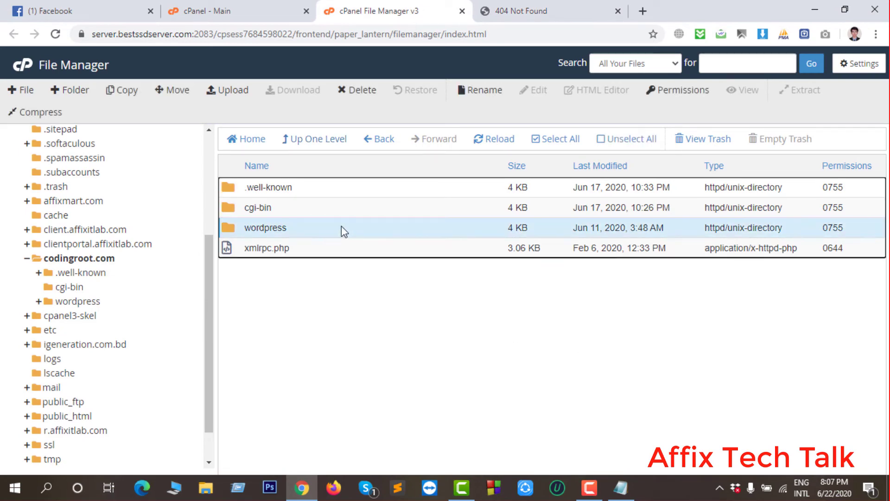
{"action": "double_click", "coordinate": [355, 227]}
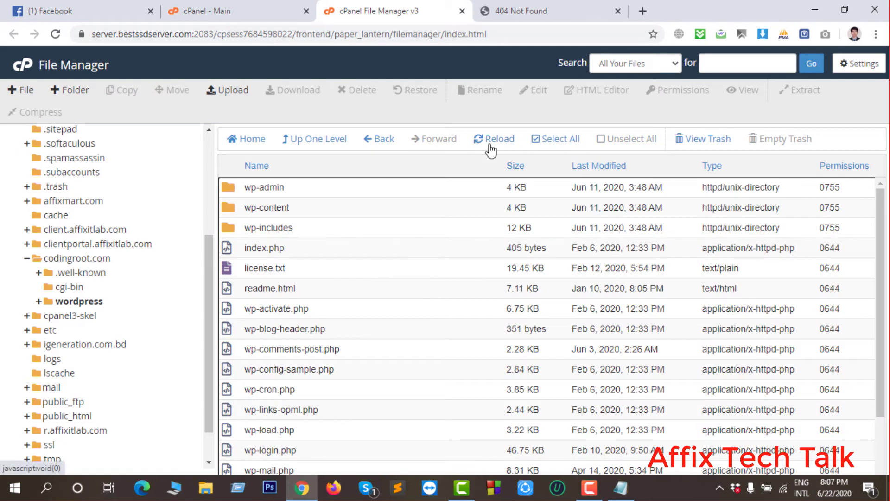
{"action": "left_click", "coordinate": [549, 141]}
{"action": "right_click", "coordinate": [374, 252]}
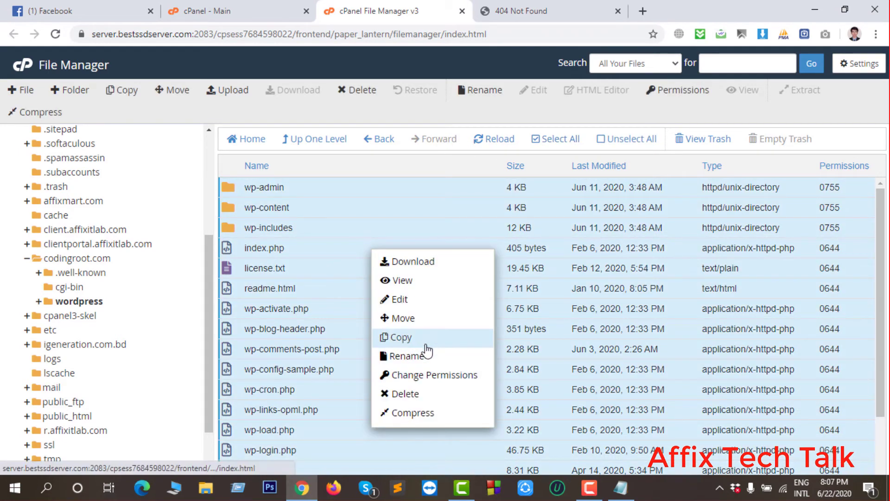
{"action": "left_click", "coordinate": [403, 318]}
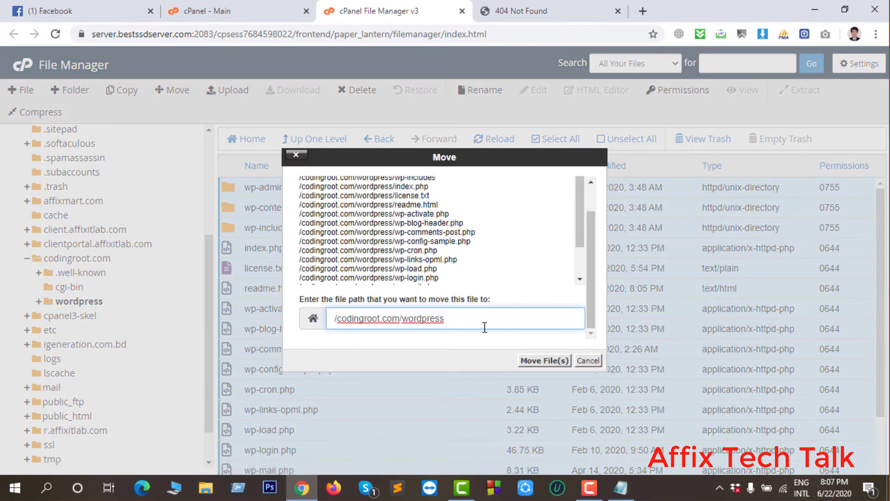
{"action": "key", "text": "BackSpace"}
{"action": "key", "text": "BackSpace"}
{"action": "key", "text": "BackSpace"}
{"action": "left_click", "coordinate": [529, 360]}
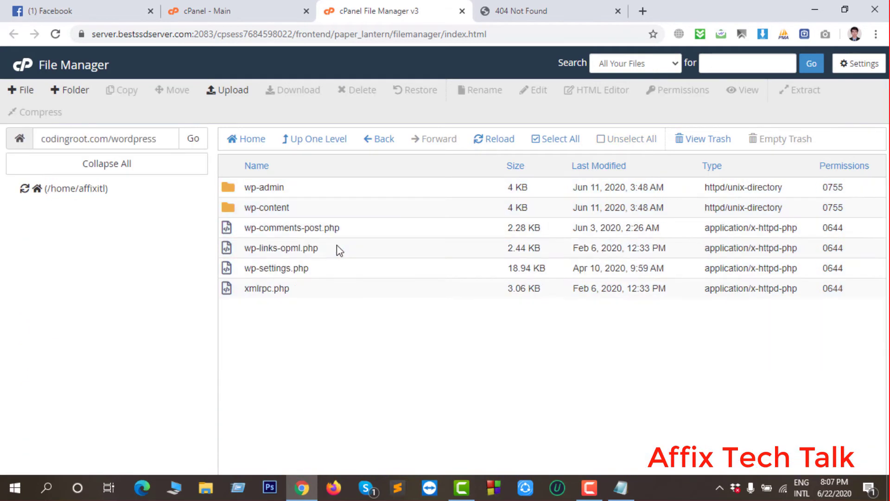
Delete the now-empty wordpress folder from codingroot.com.
{"action": "left_click", "coordinate": [318, 139]}
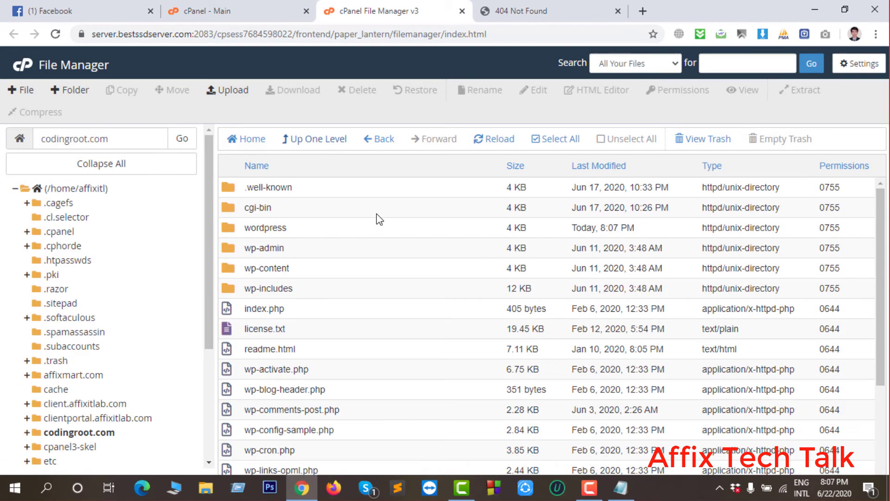
{"action": "left_click", "coordinate": [289, 228]}
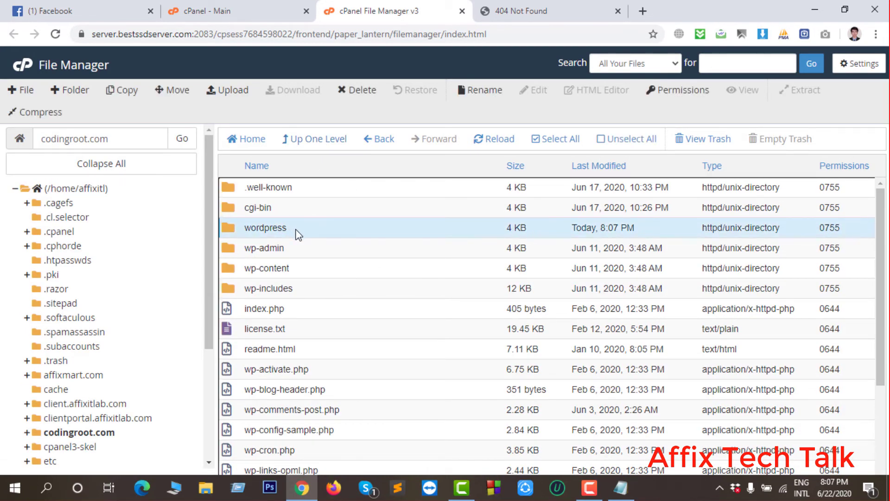
{"action": "key", "text": "Delete"}
{"action": "left_click", "coordinate": [552, 303]}
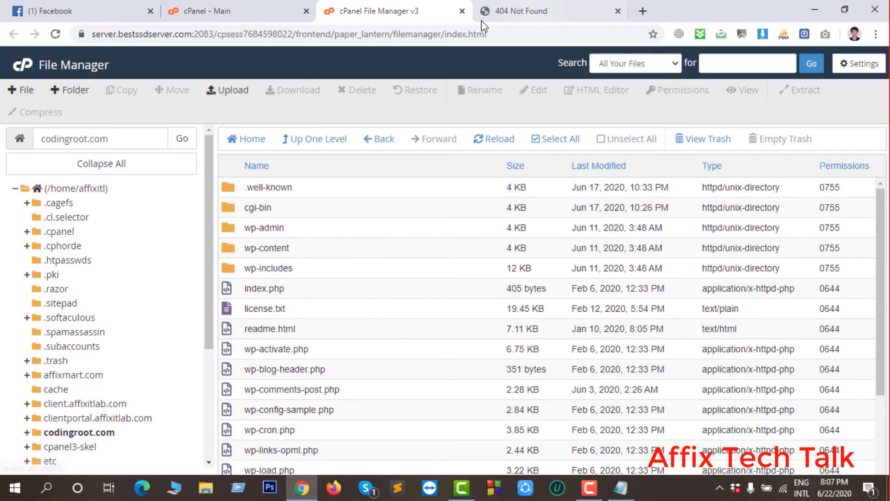
{"action": "left_click", "coordinate": [546, 18]}
Reload the site and continue WordPress setup in English (United States).
{"action": "left_click", "coordinate": [58, 34]}
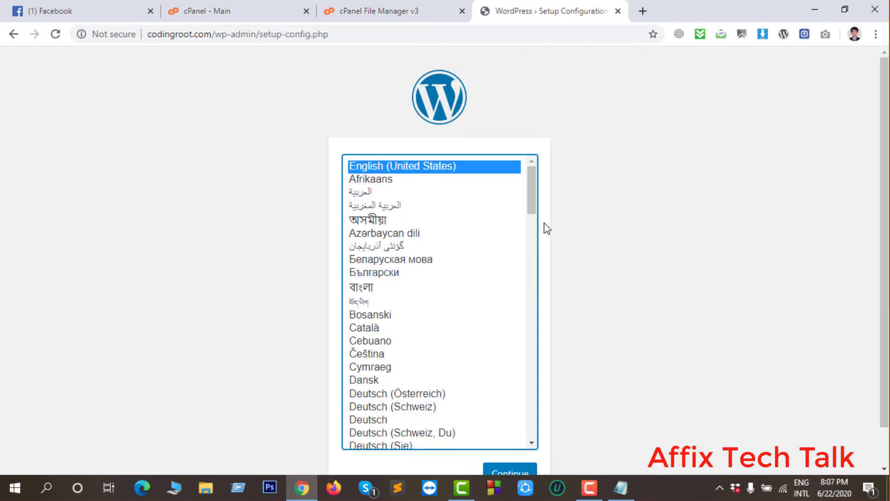
{"action": "scroll", "coordinate": [545, 225], "scroll_direction": "down", "scroll_amount": 1}
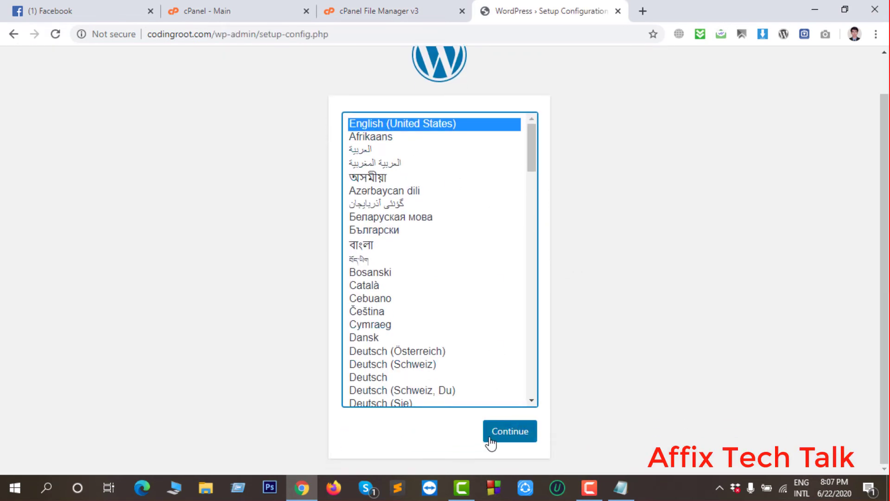
{"action": "left_click", "coordinate": [512, 433]}
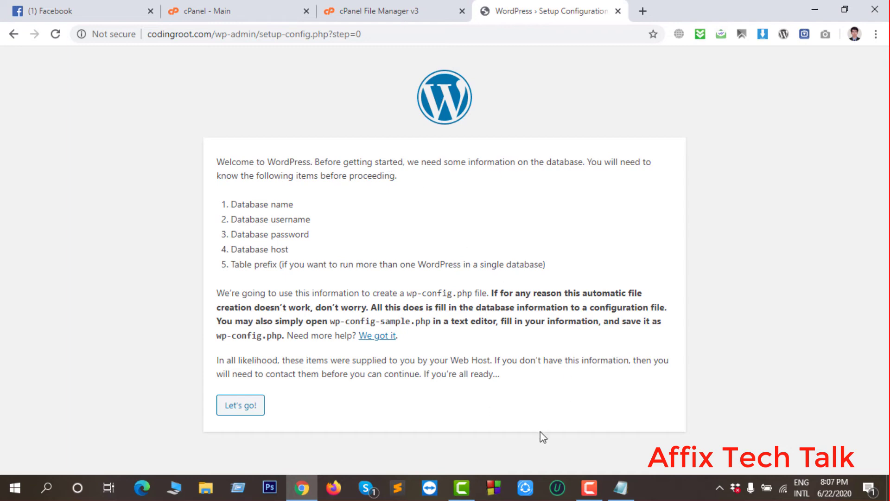
Go back to the cPanel home page and open MySQL® Databases.
{"action": "left_click", "coordinate": [230, 1]}
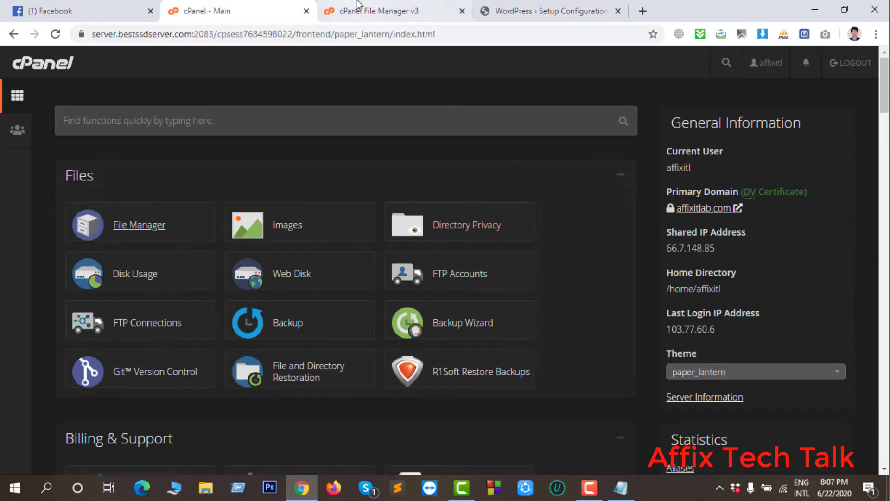
{"action": "left_click", "coordinate": [345, 9]}
{"action": "left_click", "coordinate": [218, 10]}
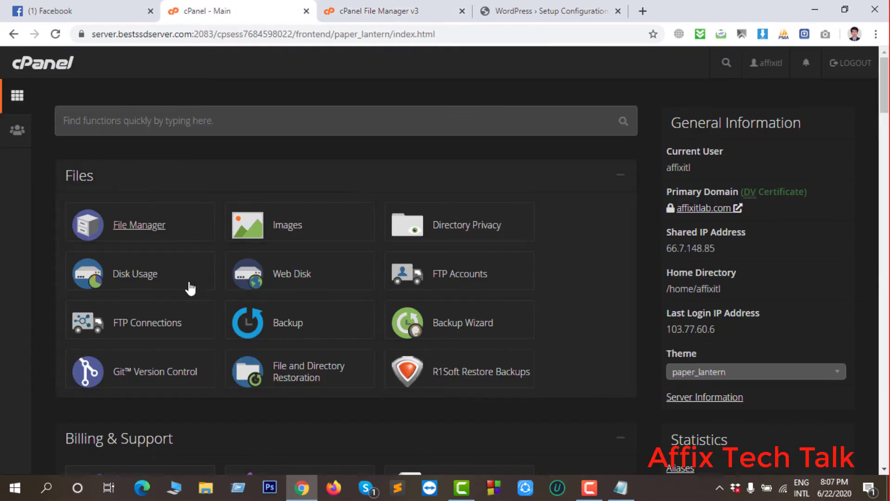
{"action": "scroll", "coordinate": [188, 285], "scroll_direction": "down", "scroll_amount": 4}
{"action": "scroll", "coordinate": [195, 280], "scroll_direction": "down", "scroll_amount": 5}
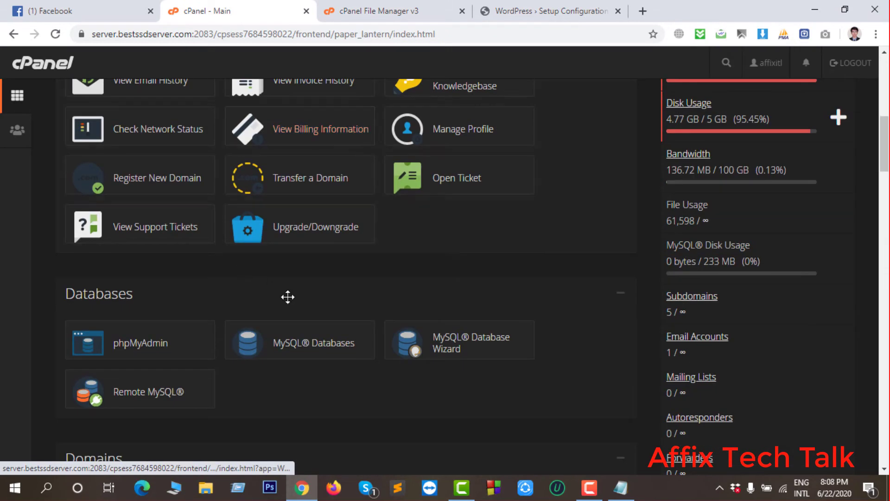
{"action": "left_click", "coordinate": [315, 348]}
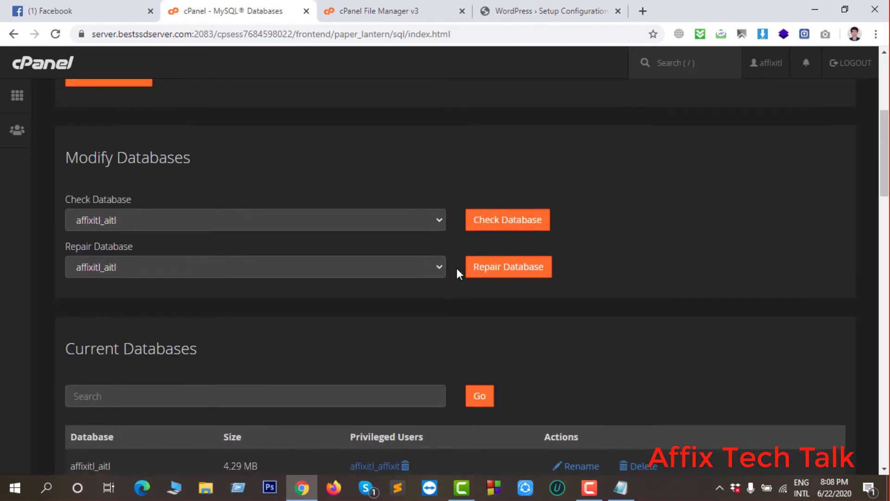
{"action": "scroll", "coordinate": [457, 269], "scroll_direction": "down", "scroll_amount": 10}
{"action": "scroll", "coordinate": [457, 269], "scroll_direction": "up", "scroll_amount": 3}
{"action": "scroll", "coordinate": [355, 251], "scroll_direction": "up", "scroll_amount": 1}
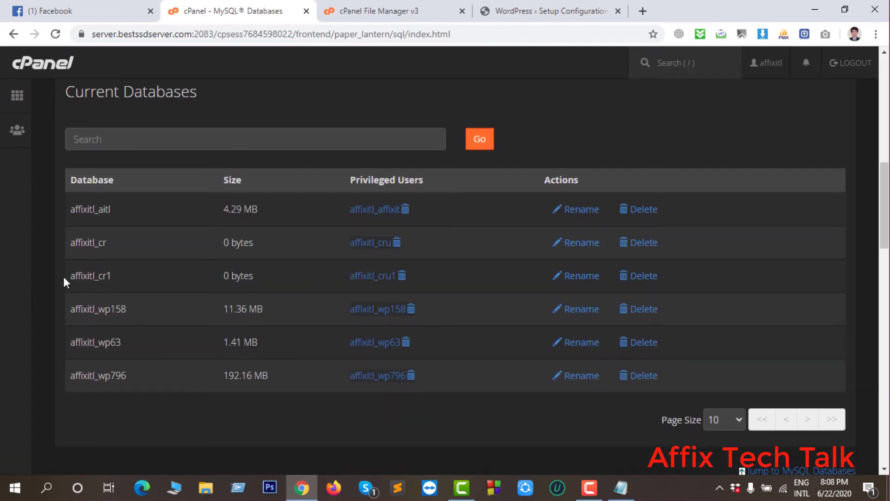
Copy the affixitl_cr1 database row with its user affixitl_cru1 from Current Databases.
{"action": "left_click_drag", "start_coordinate": [64, 276], "coordinate": [176, 281]}
{"action": "left_click_drag", "start_coordinate": [66, 283], "coordinate": [397, 278]}
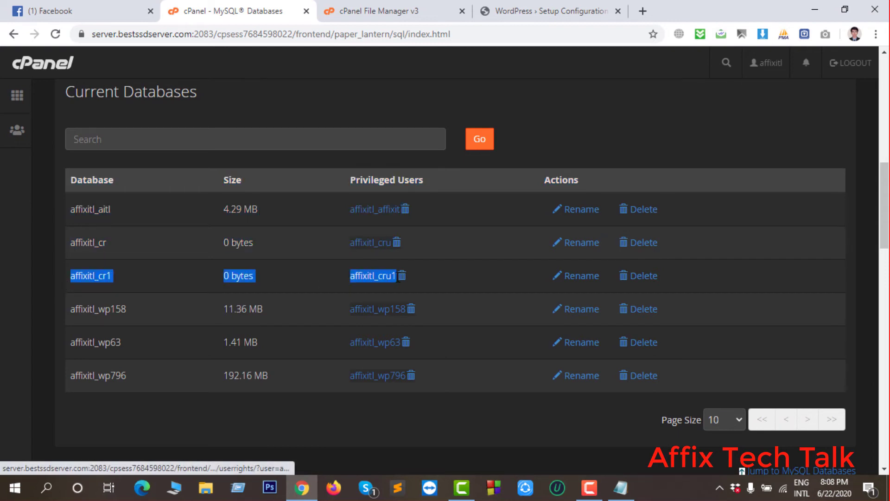
{"action": "right_click", "coordinate": [374, 275]}
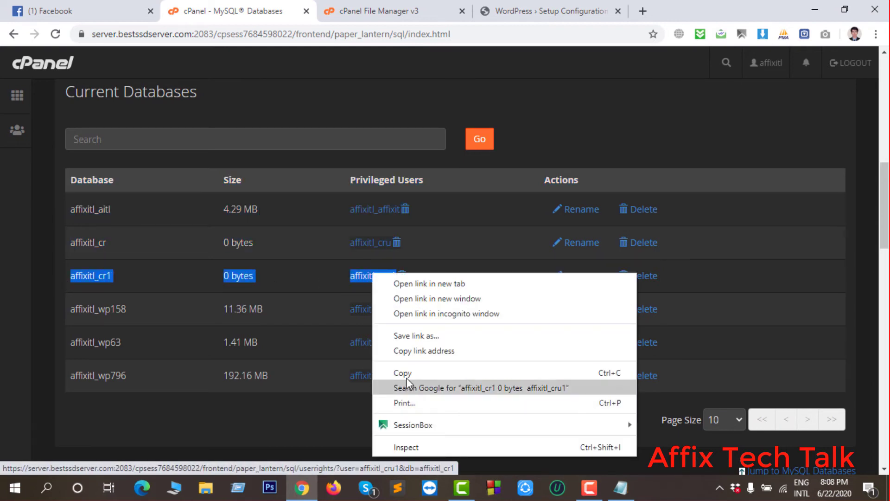
{"action": "left_click", "coordinate": [402, 374]}
{"action": "left_click", "coordinate": [443, 16]}
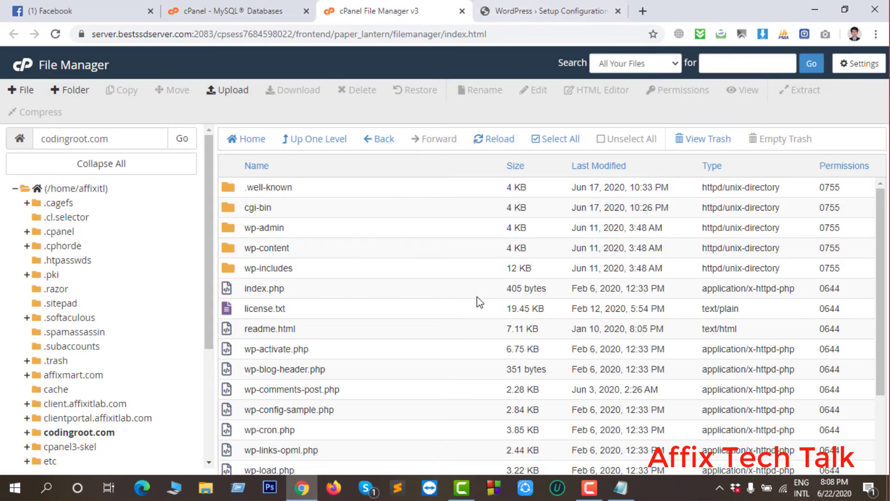
{"action": "left_click", "coordinate": [620, 488]}
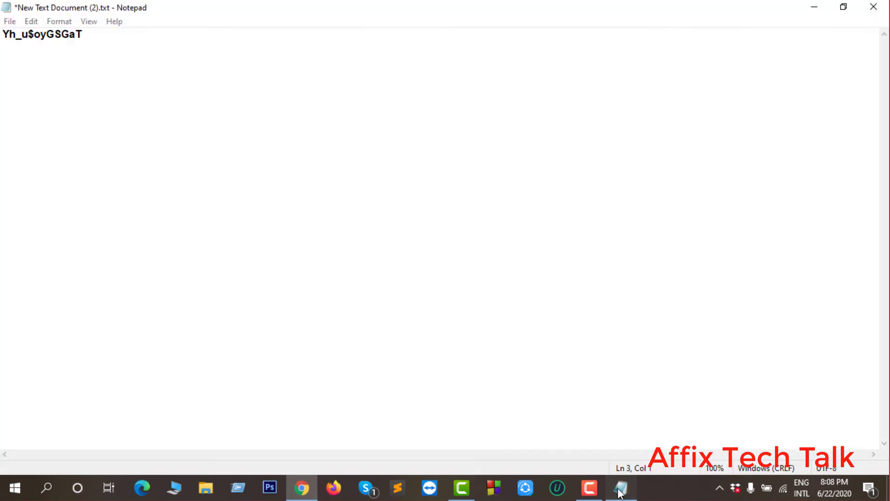
Paste the database details into Notepad and remove the stray '0 bytes' text.
{"action": "right_click", "coordinate": [93, 81]}
{"action": "left_click", "coordinate": [151, 135]}
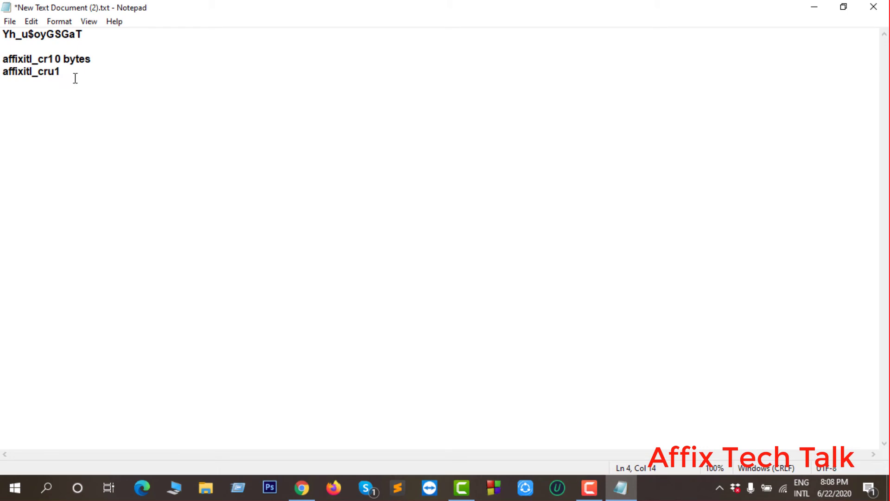
{"action": "left_click_drag", "start_coordinate": [57, 56], "coordinate": [117, 55]}
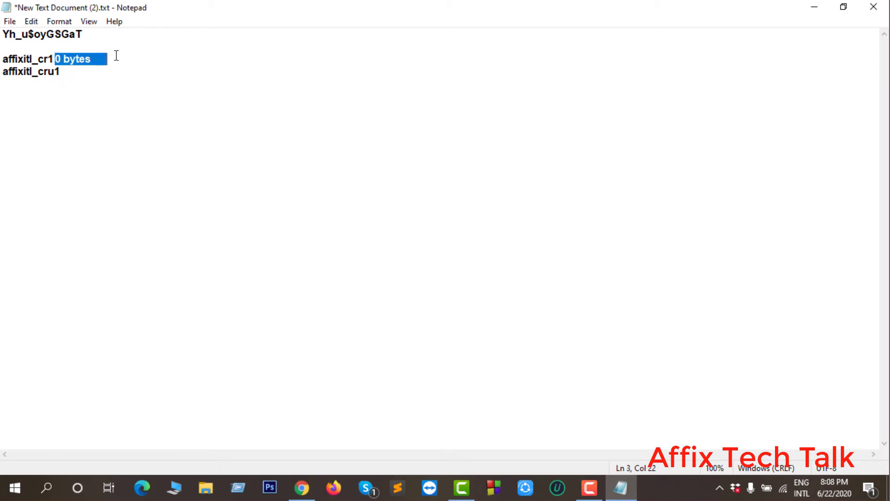
{"action": "key", "text": "BackSpace"}
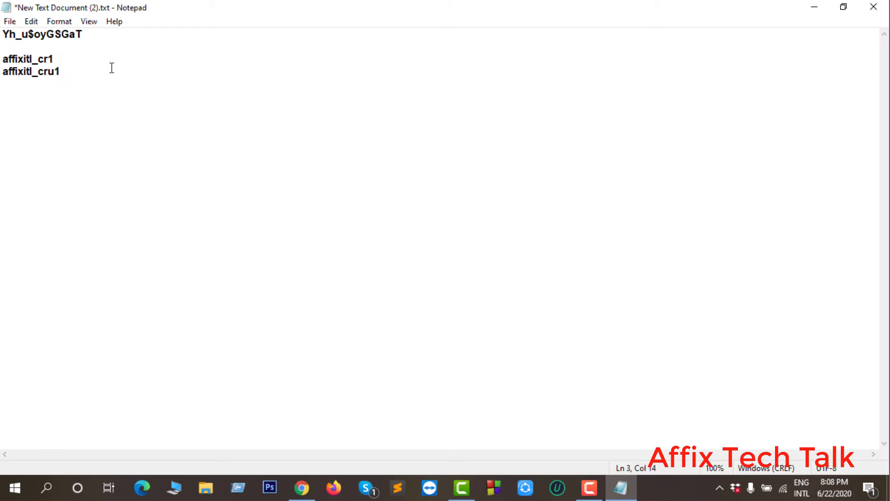
Copy the database name affixitl_cr1 from the notes and return to WordPress setup.
{"action": "left_click_drag", "start_coordinate": [1, 59], "coordinate": [65, 59]}
{"action": "right_click", "coordinate": [37, 59]}
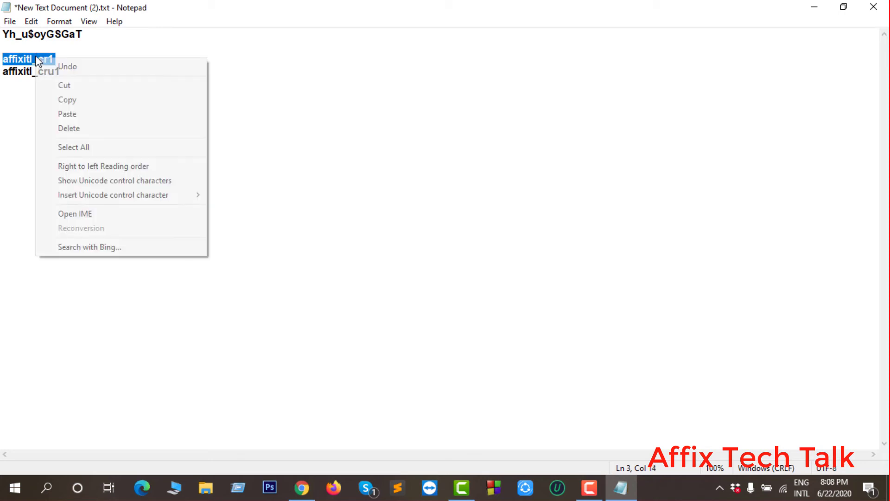
{"action": "left_click", "coordinate": [160, 48]}
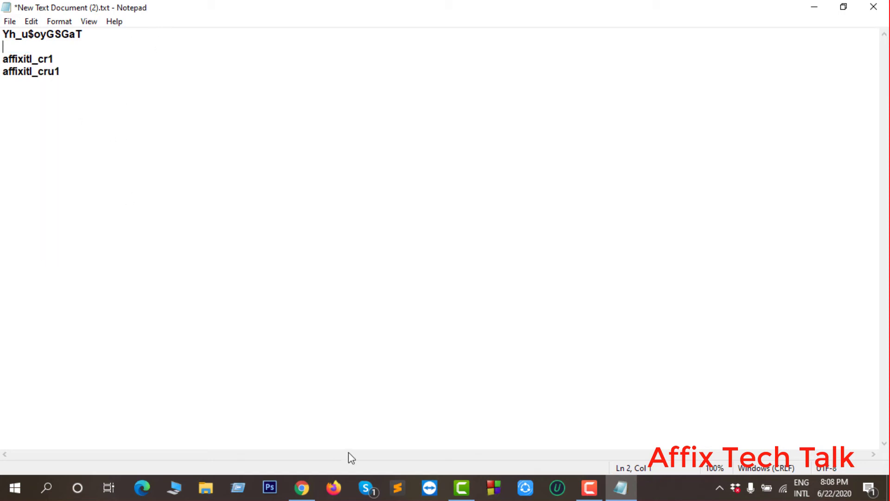
{"action": "left_click_drag", "start_coordinate": [4, 59], "coordinate": [62, 55]}
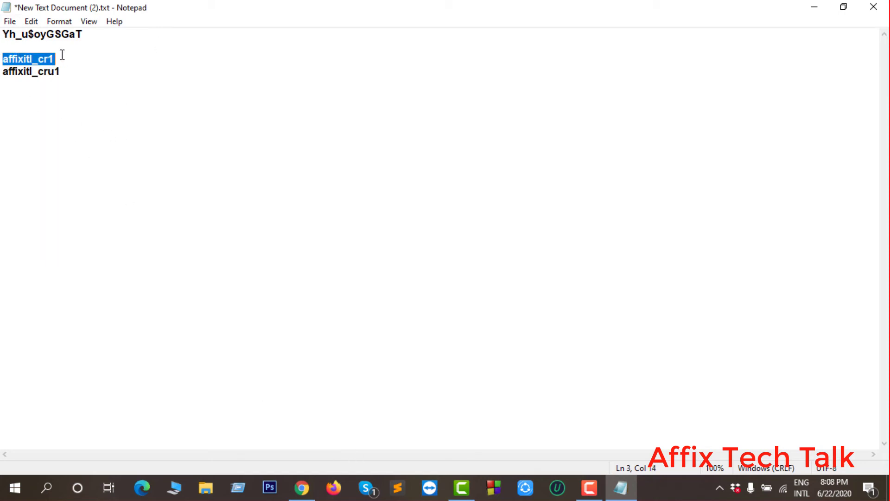
{"action": "right_click", "coordinate": [52, 59]}
{"action": "left_click", "coordinate": [115, 96]}
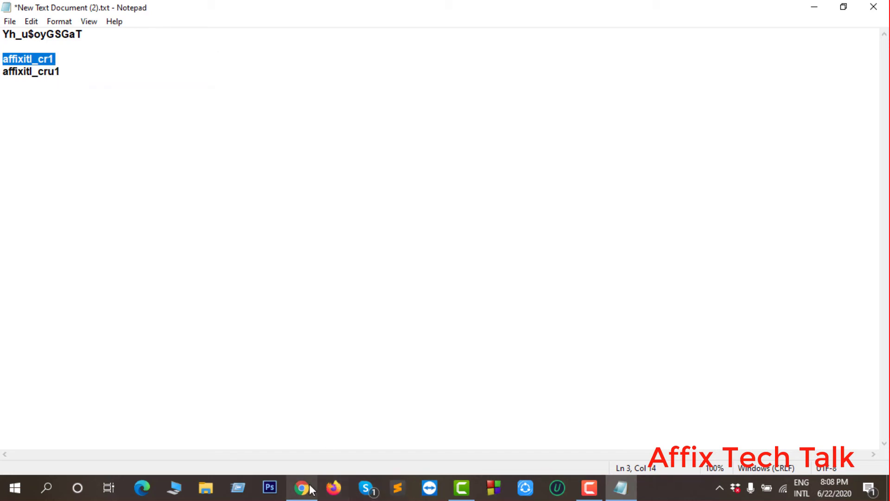
{"action": "left_click", "coordinate": [302, 487]}
{"action": "left_click", "coordinate": [462, 11]}
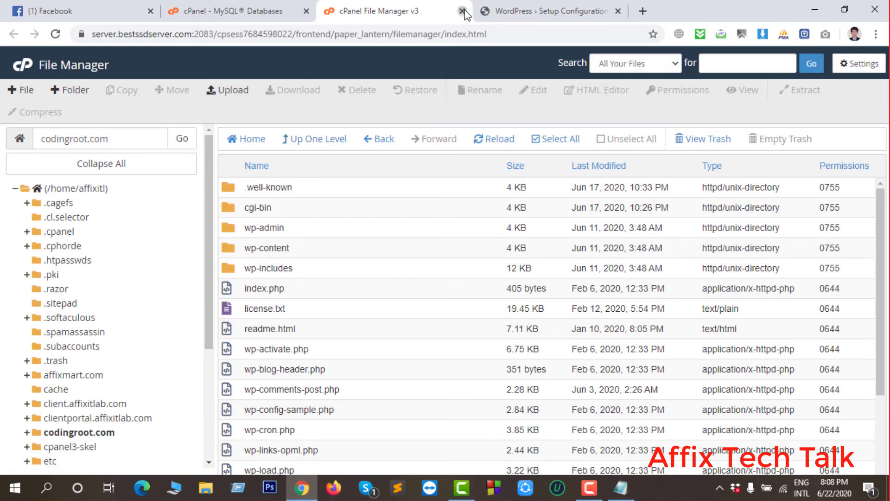
Replace the default database name with affixitl_cr1 in the connection form.
{"action": "left_click", "coordinate": [230, 408]}
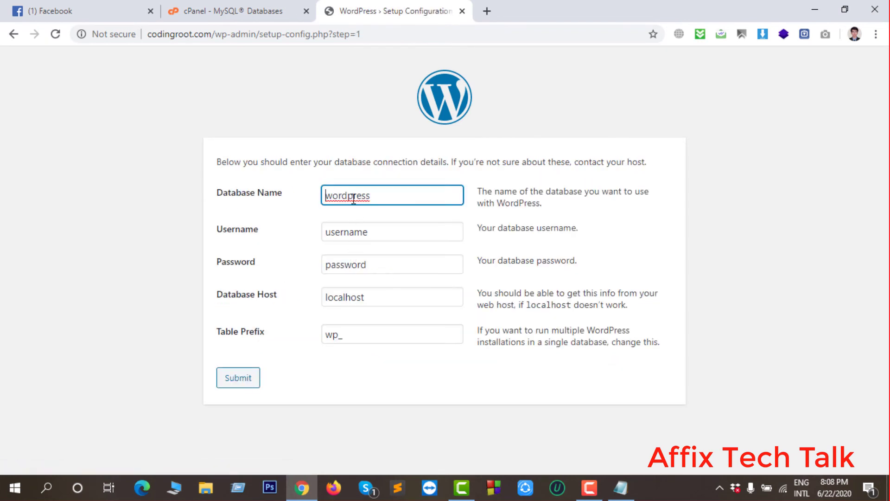
{"action": "double_click", "coordinate": [354, 199]}
{"action": "right_click", "coordinate": [354, 198]}
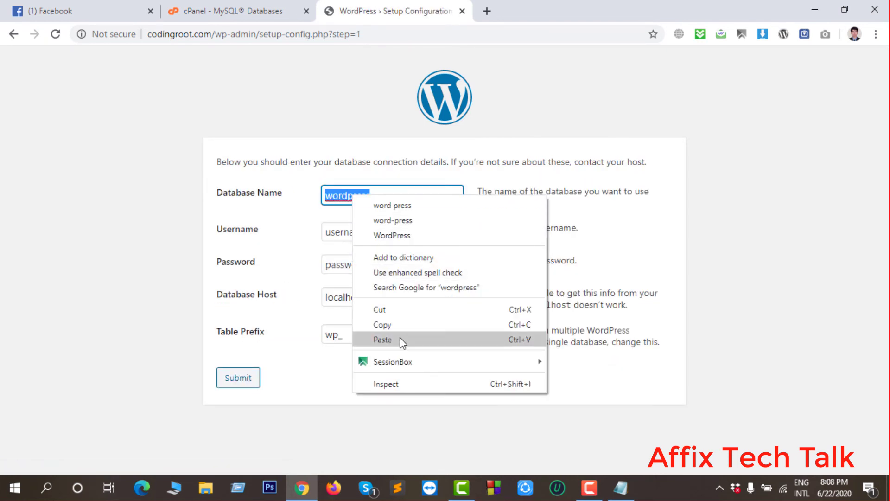
{"action": "left_click", "coordinate": [382, 339]}
{"action": "left_click", "coordinate": [621, 488]}
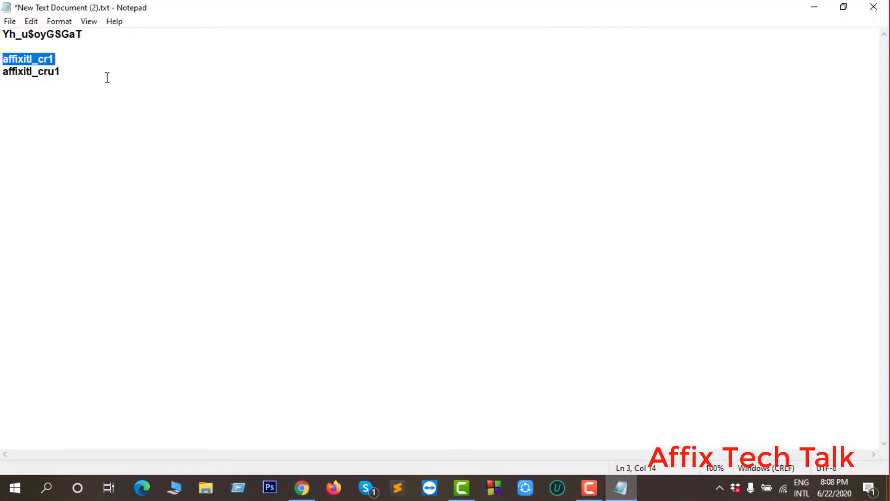
{"action": "left_click_drag", "start_coordinate": [2, 71], "coordinate": [59, 71]}
{"action": "right_click", "coordinate": [48, 68]}
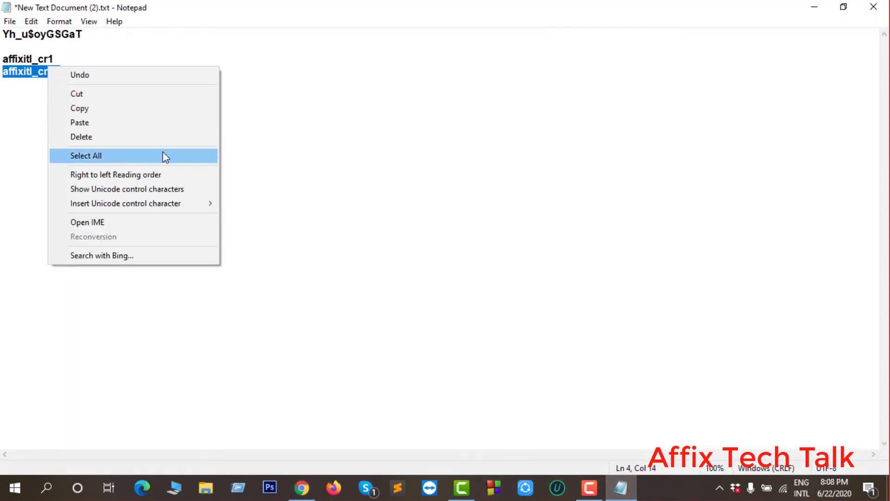
{"action": "left_click", "coordinate": [121, 110]}
{"action": "left_click", "coordinate": [302, 488]}
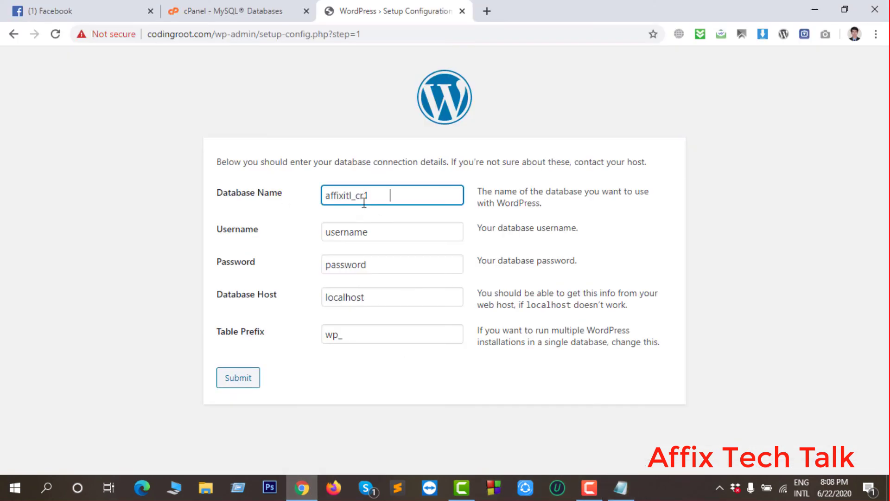
{"action": "double_click", "coordinate": [360, 232]}
{"action": "right_click", "coordinate": [361, 231]}
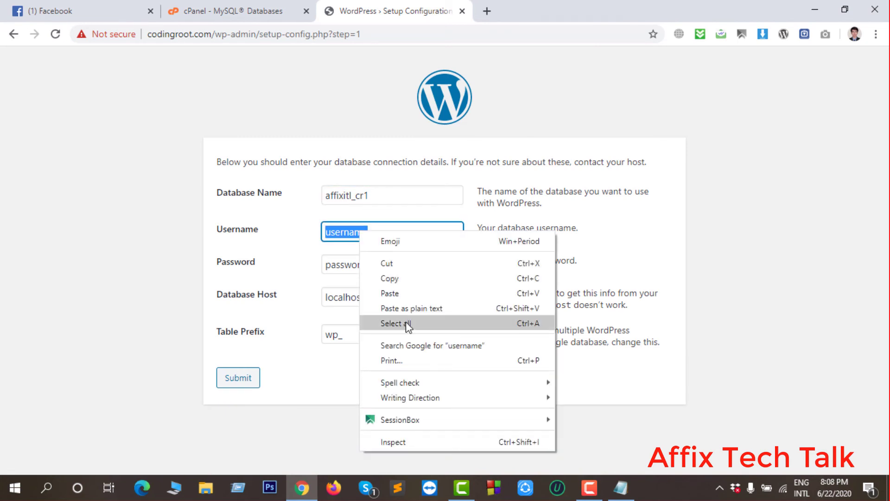
{"action": "left_click", "coordinate": [406, 294]}
{"action": "left_click", "coordinate": [126, 246]}
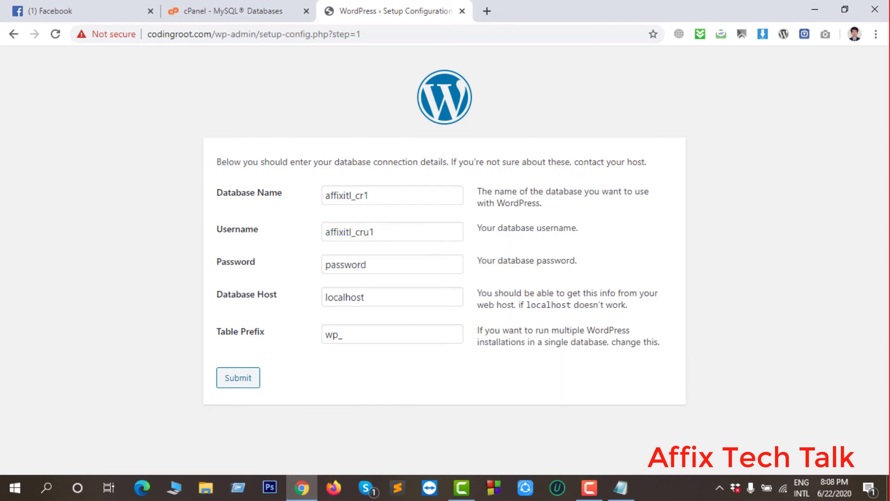
Copy the stored database password from Notepad into the Password field.
{"action": "left_click", "coordinate": [620, 487]}
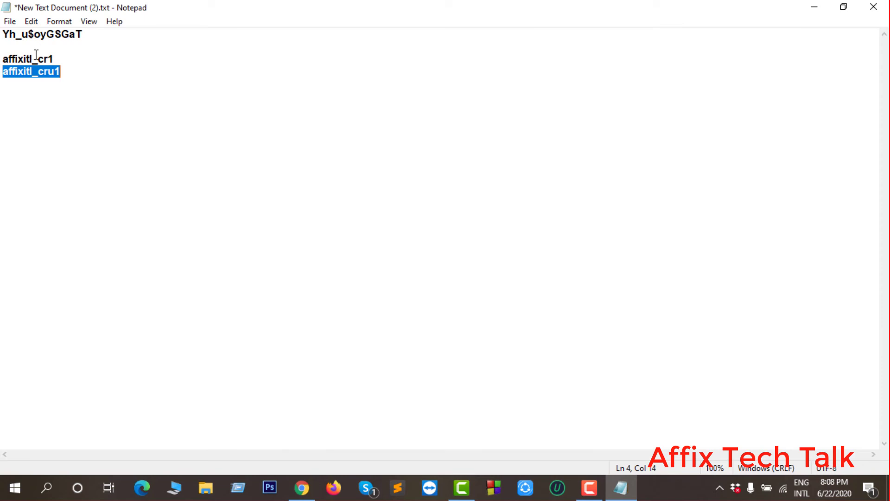
{"action": "left_click_drag", "start_coordinate": [5, 35], "coordinate": [86, 35]}
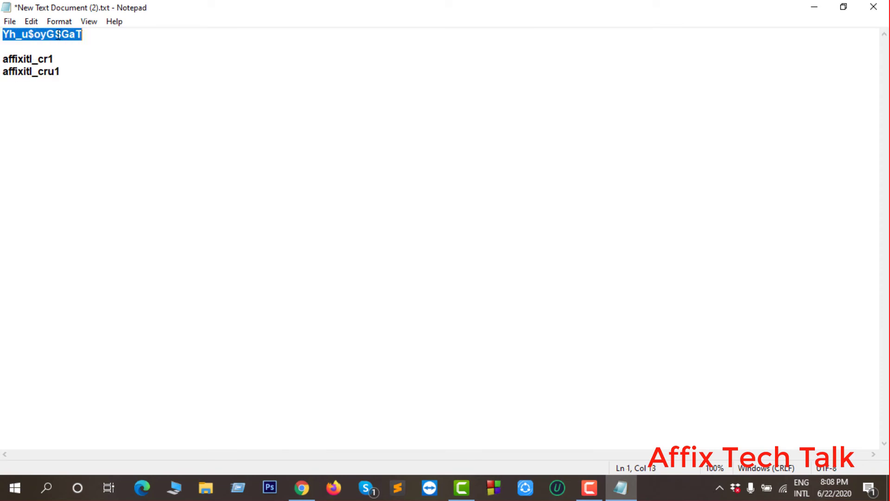
{"action": "right_click", "coordinate": [57, 35]}
{"action": "left_click", "coordinate": [140, 77]}
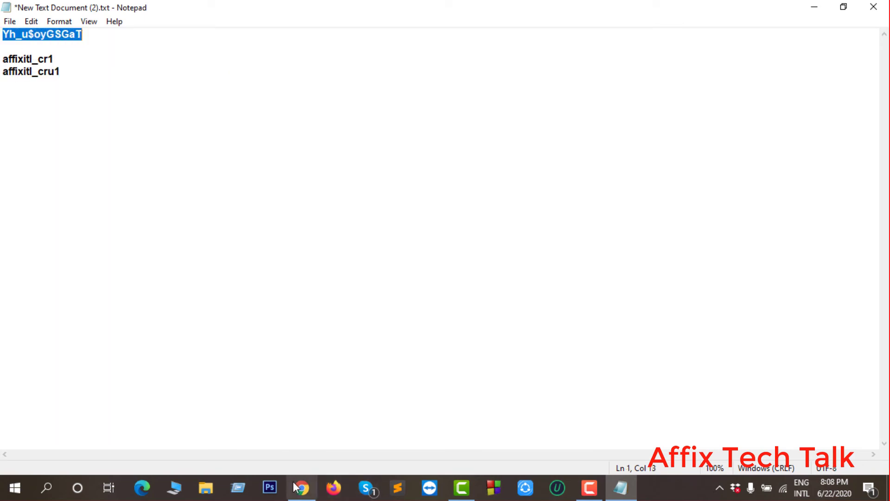
{"action": "left_click", "coordinate": [302, 488]}
{"action": "double_click", "coordinate": [345, 268]}
{"action": "right_click", "coordinate": [347, 265]}
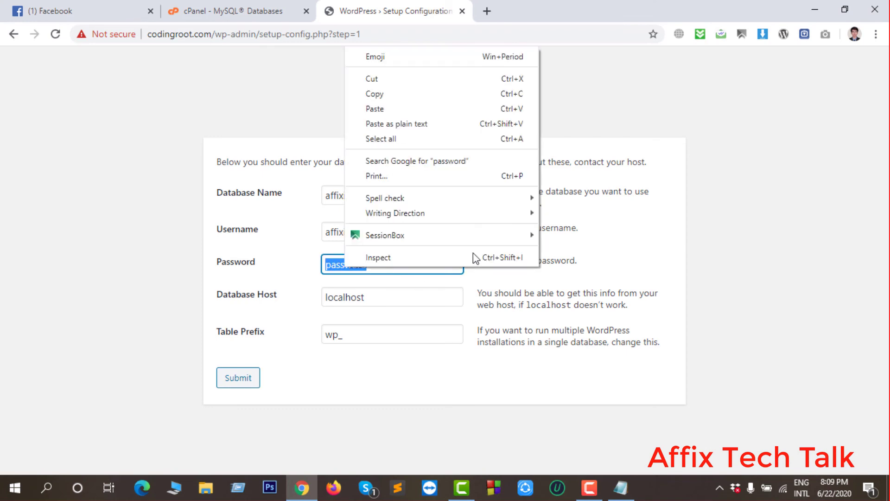
{"action": "left_click", "coordinate": [407, 113]}
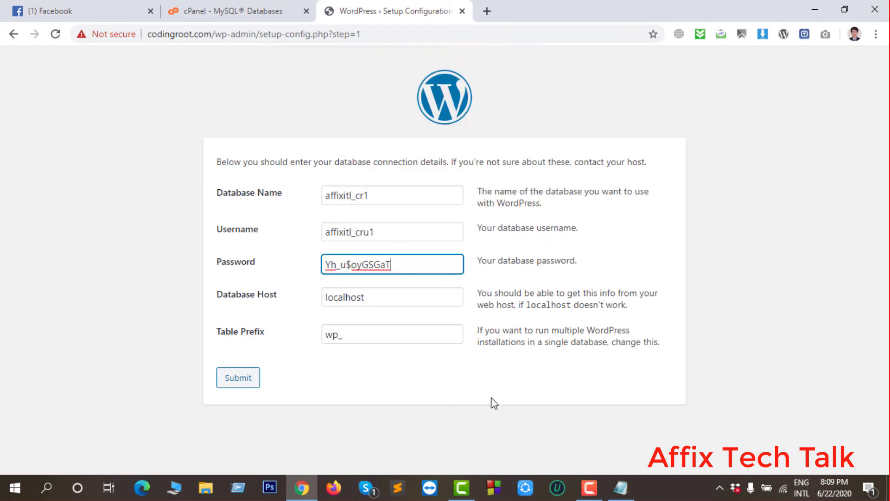
{"action": "left_click", "coordinate": [366, 329]}
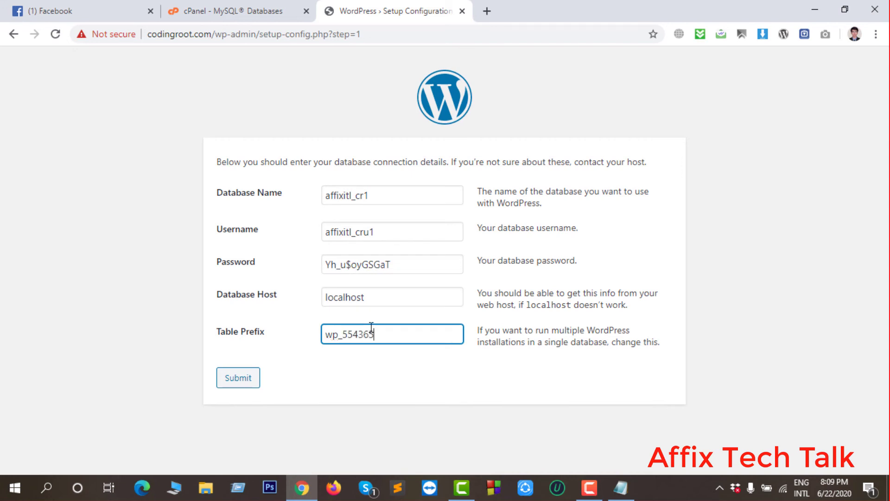
{"action": "left_click", "coordinate": [237, 379]}
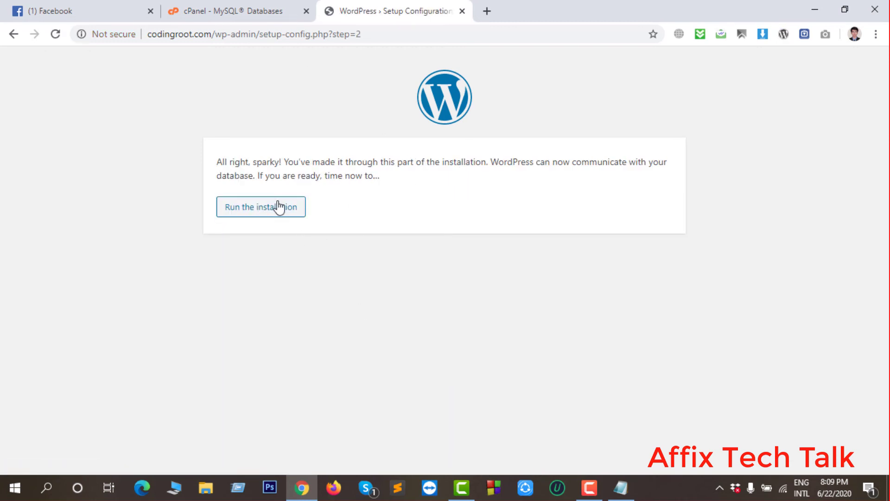
Run the installation and enter site title CR and an admin username.
{"action": "left_click", "coordinate": [261, 207]}
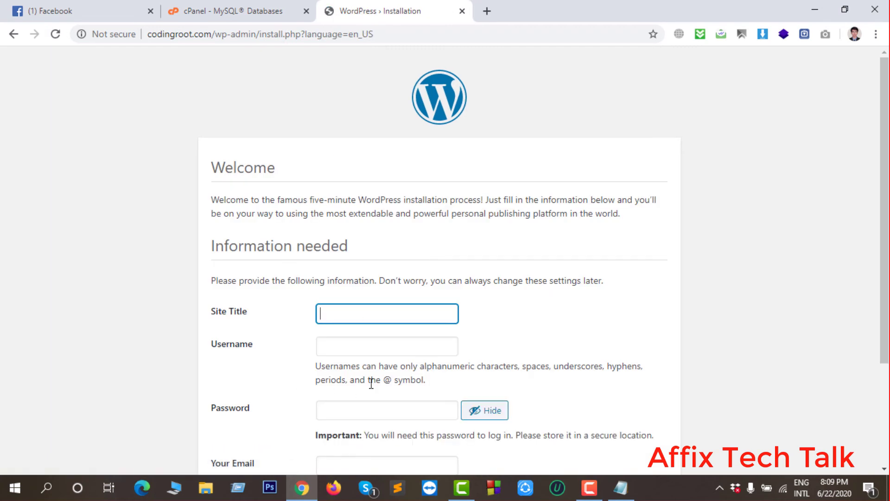
{"action": "scroll", "coordinate": [371, 384], "scroll_direction": "down", "scroll_amount": 3}
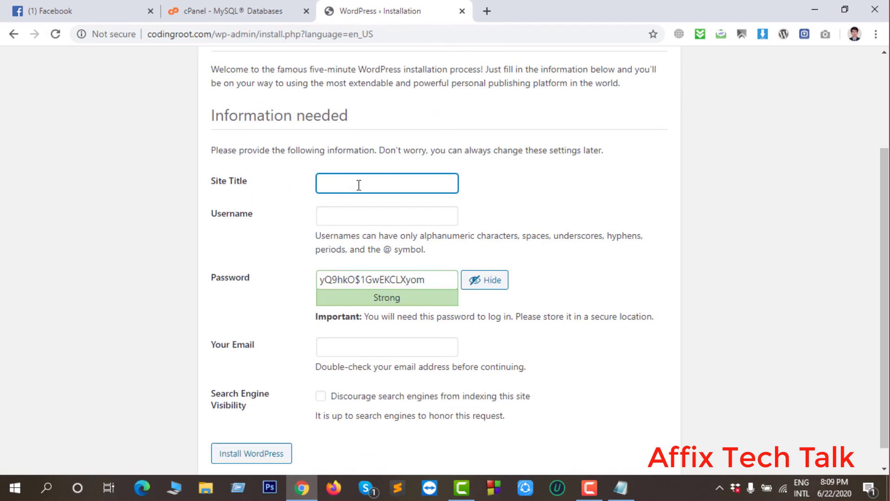
{"action": "type", "text": "CR"}
{"action": "left_click", "coordinate": [343, 216]}
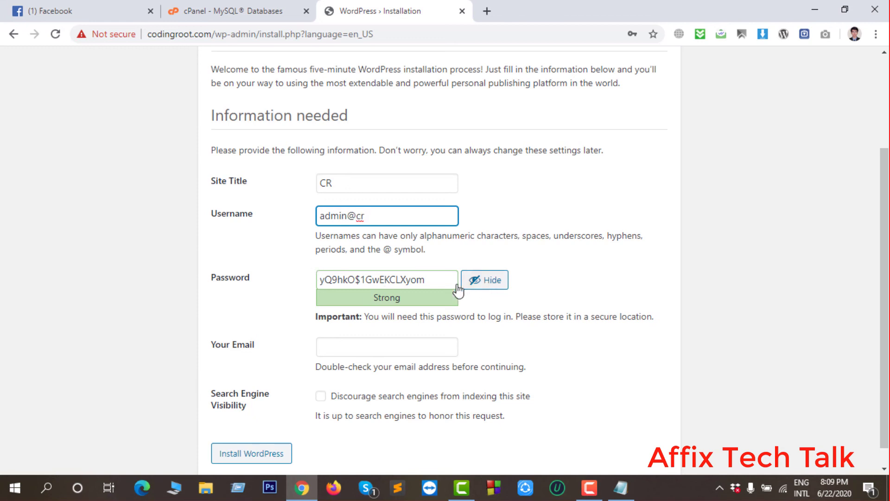
{"action": "left_click", "coordinate": [412, 298]}
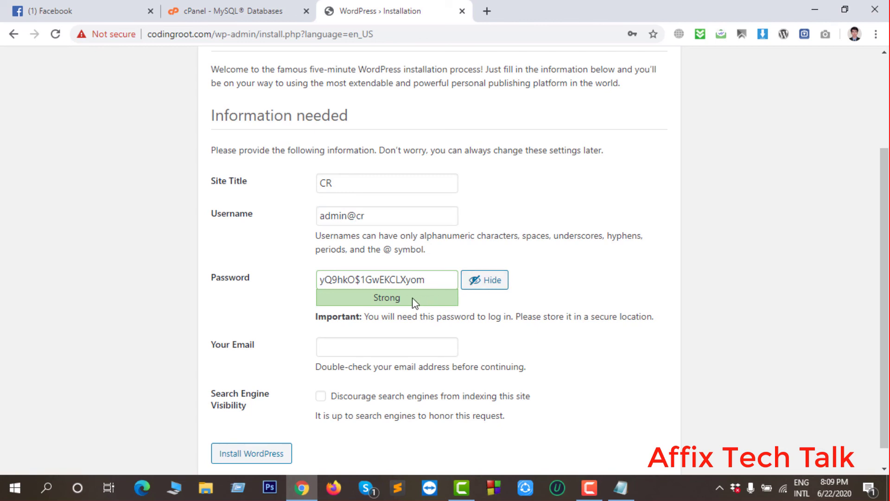
Copy the generated strong admin password into the Notepad notes.
{"action": "left_click", "coordinate": [486, 280]}
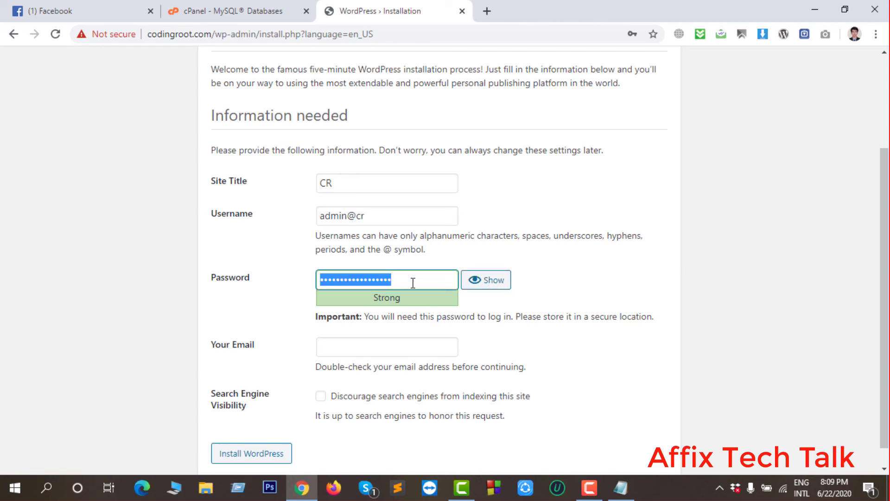
{"action": "right_click", "coordinate": [366, 277]}
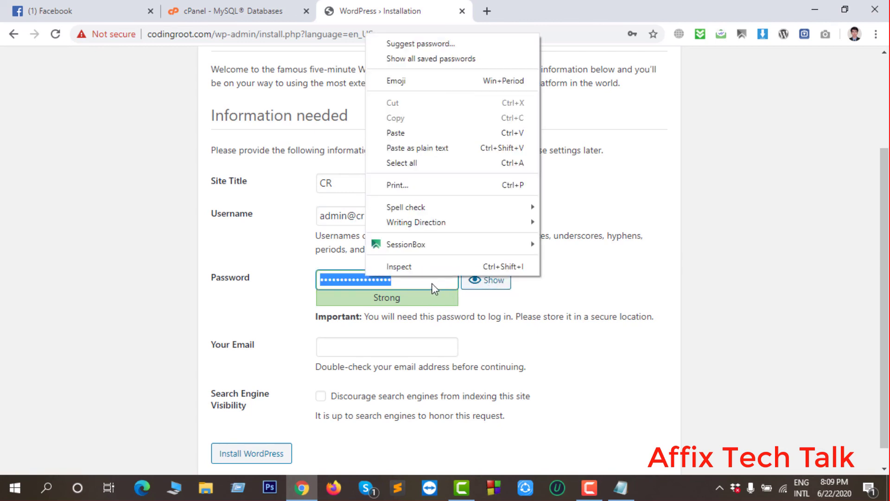
{"action": "left_click", "coordinate": [473, 106]}
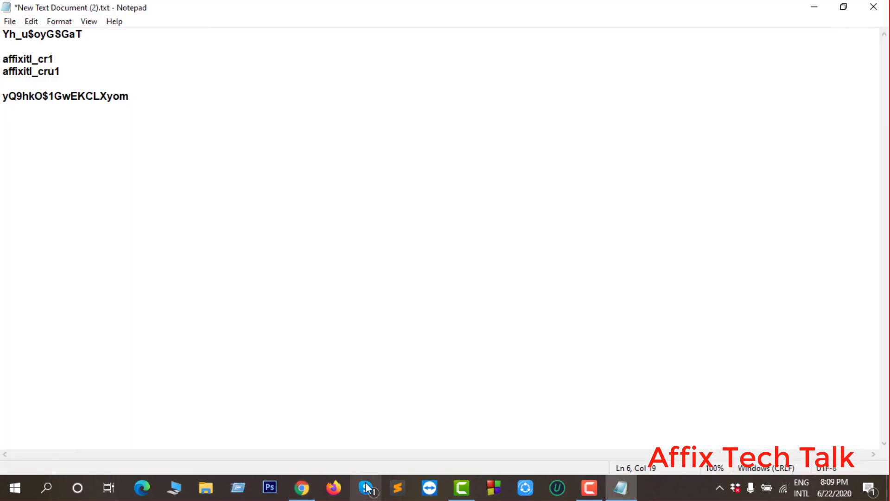
{"action": "left_click", "coordinate": [302, 488]}
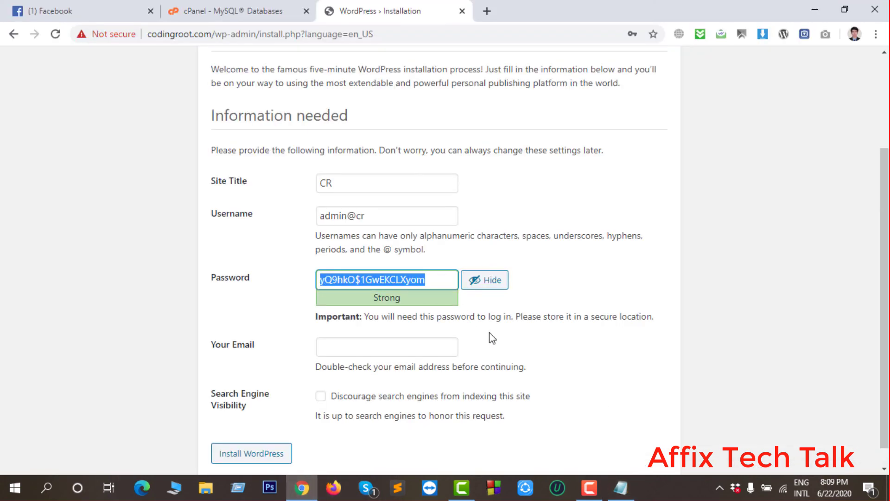
Fill the admin e-mail from a saved address and install WordPress.
{"action": "left_click", "coordinate": [395, 348]}
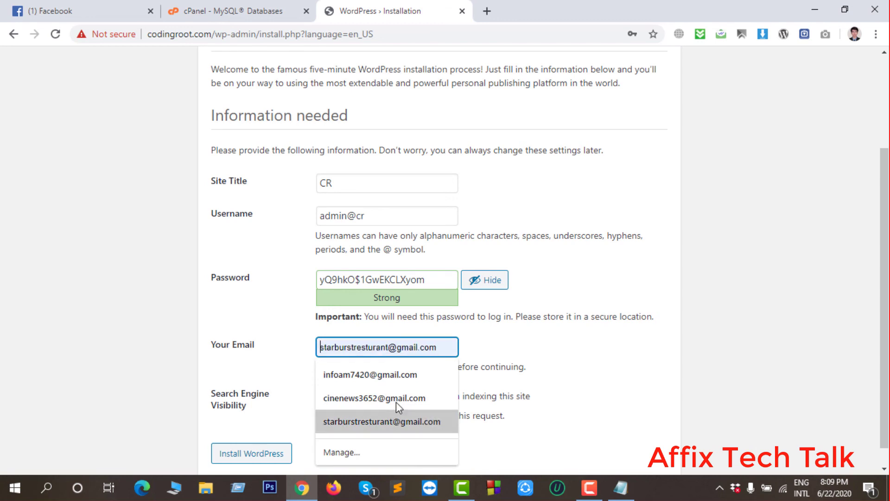
{"action": "left_click", "coordinate": [380, 398]}
{"action": "scroll", "coordinate": [464, 385], "scroll_direction": "down", "scroll_amount": 1}
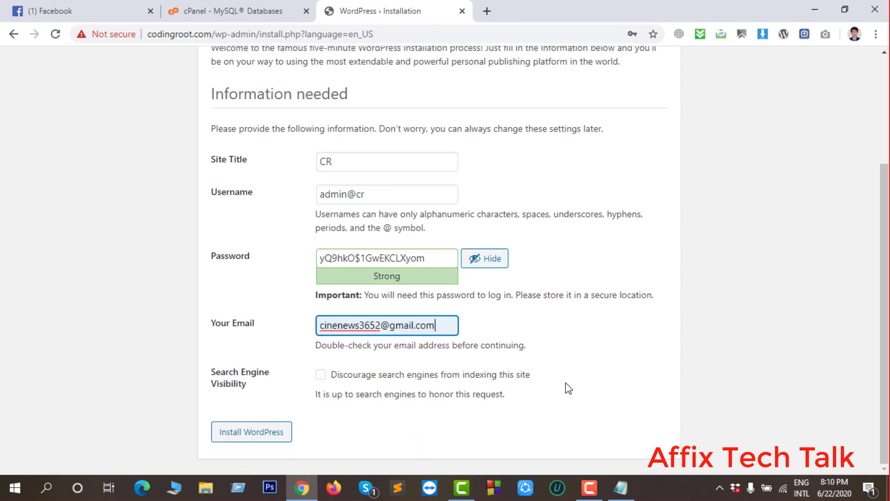
{"action": "left_click", "coordinate": [266, 432]}
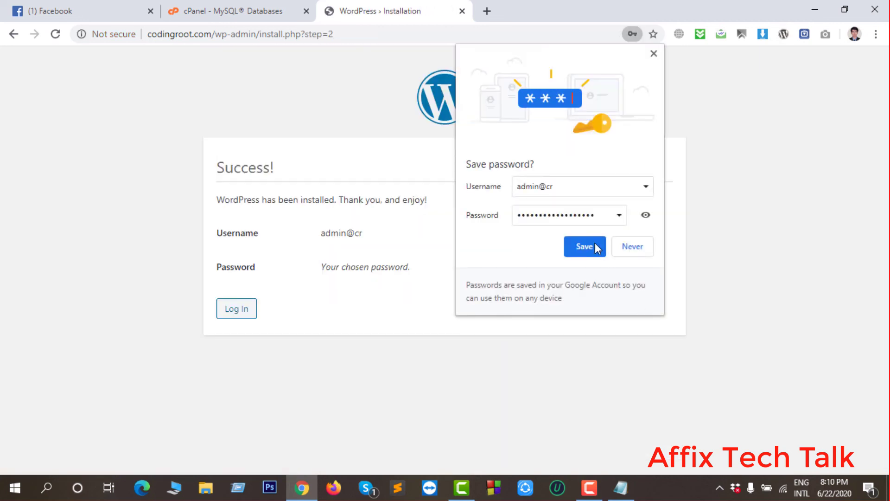
Save the admin login in Chrome, then log in with it and Remember Me ticked.
{"action": "left_click", "coordinate": [593, 248]}
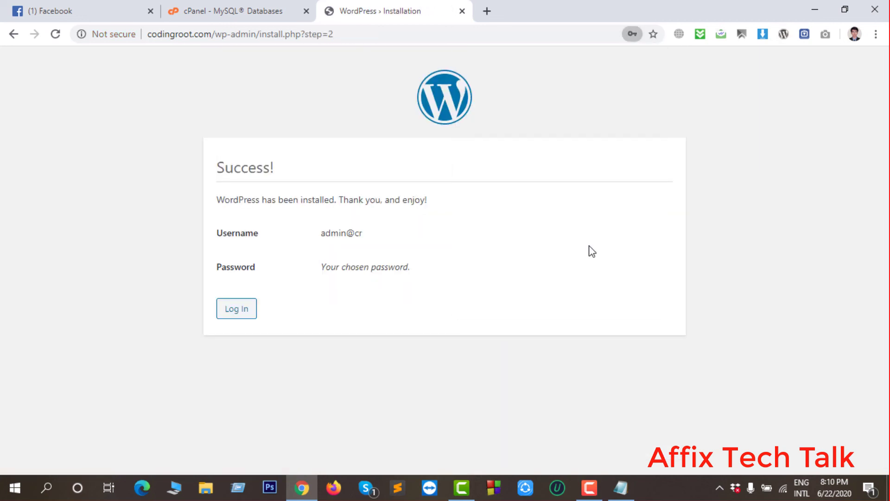
{"action": "left_click", "coordinate": [236, 311]}
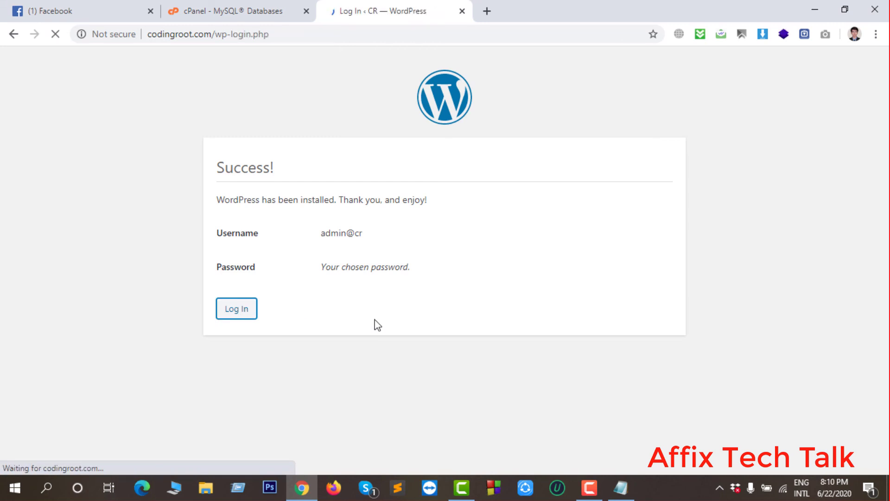
{"action": "left_click", "coordinate": [430, 234]}
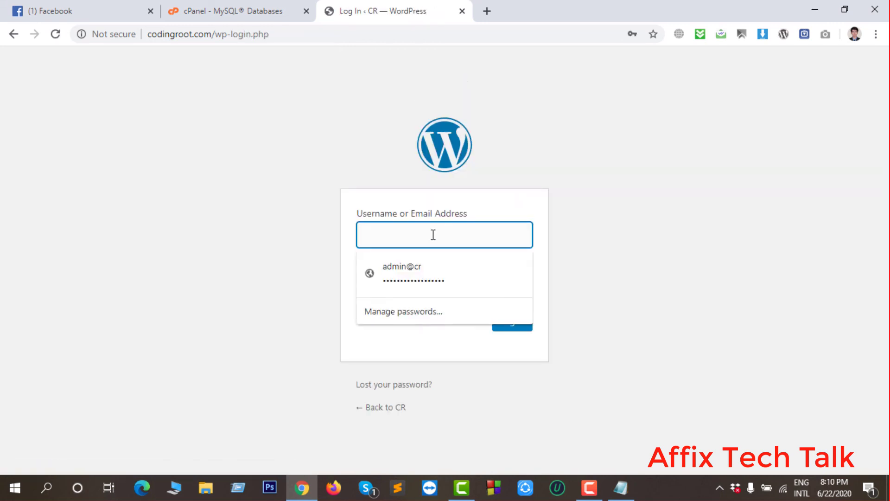
{"action": "left_click", "coordinate": [421, 265]}
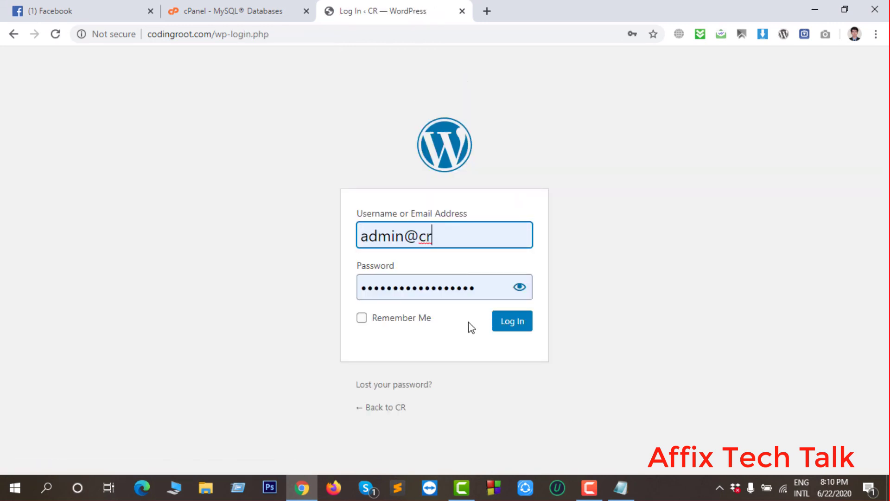
{"action": "left_click", "coordinate": [516, 294]}
{"action": "left_click", "coordinate": [517, 293]}
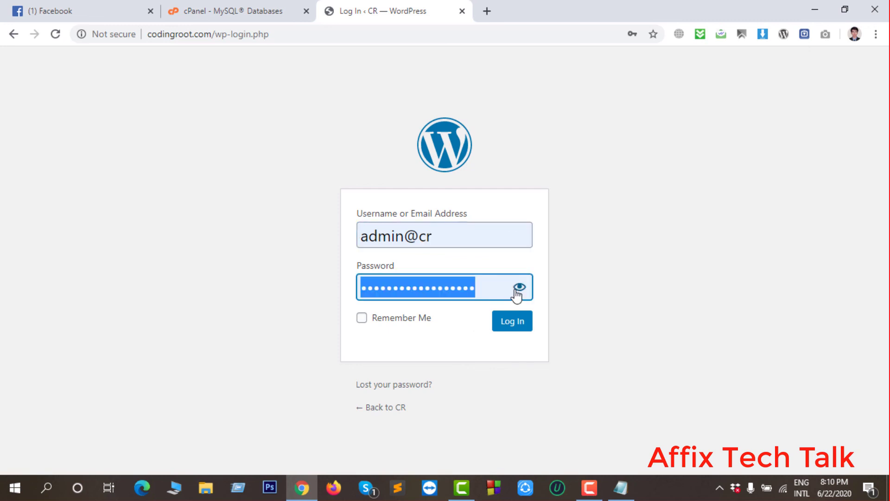
{"action": "left_click", "coordinate": [362, 319]}
{"action": "left_click", "coordinate": [511, 329]}
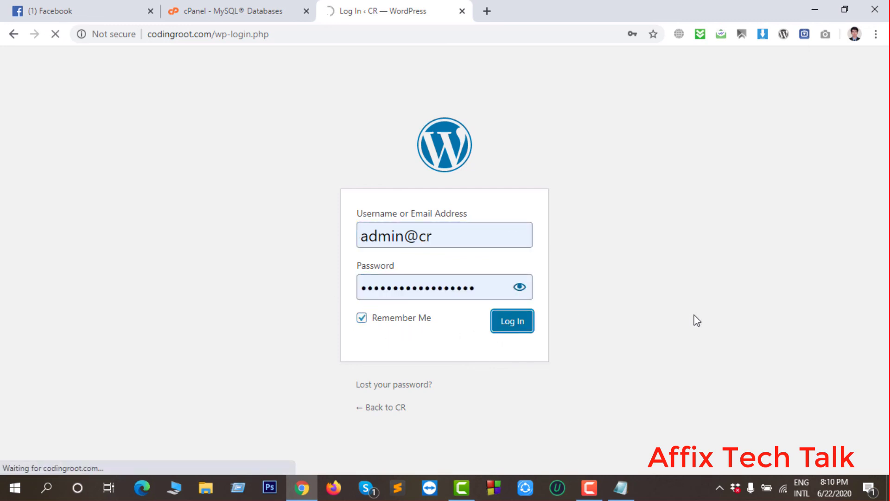